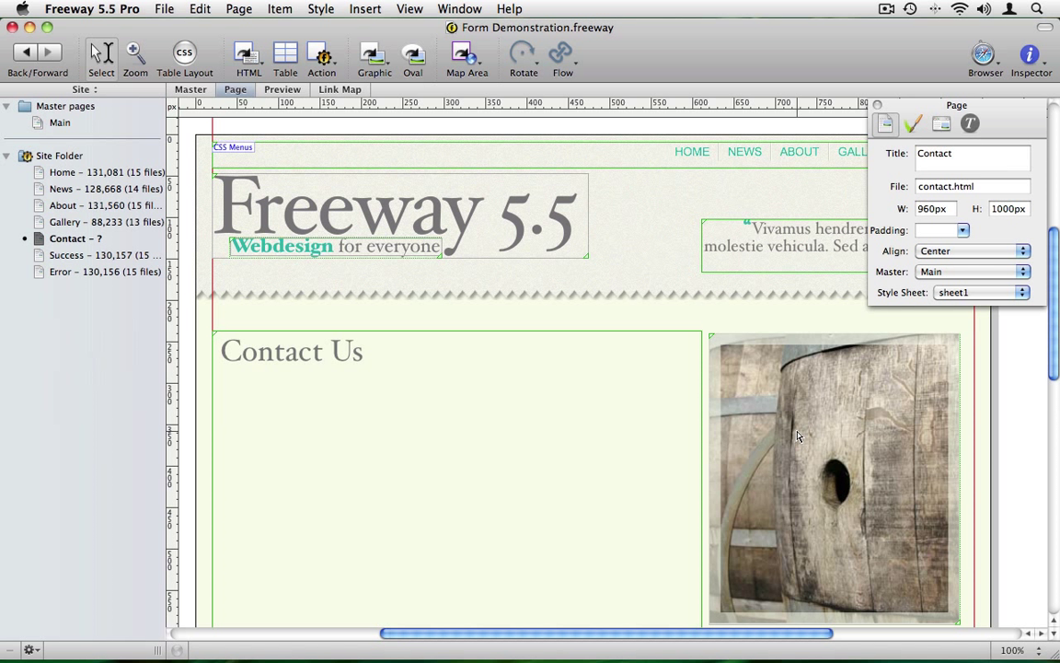
Type a 'Name:' label in the Contact Us box and insert a text field below it.
double_click(313, 394)
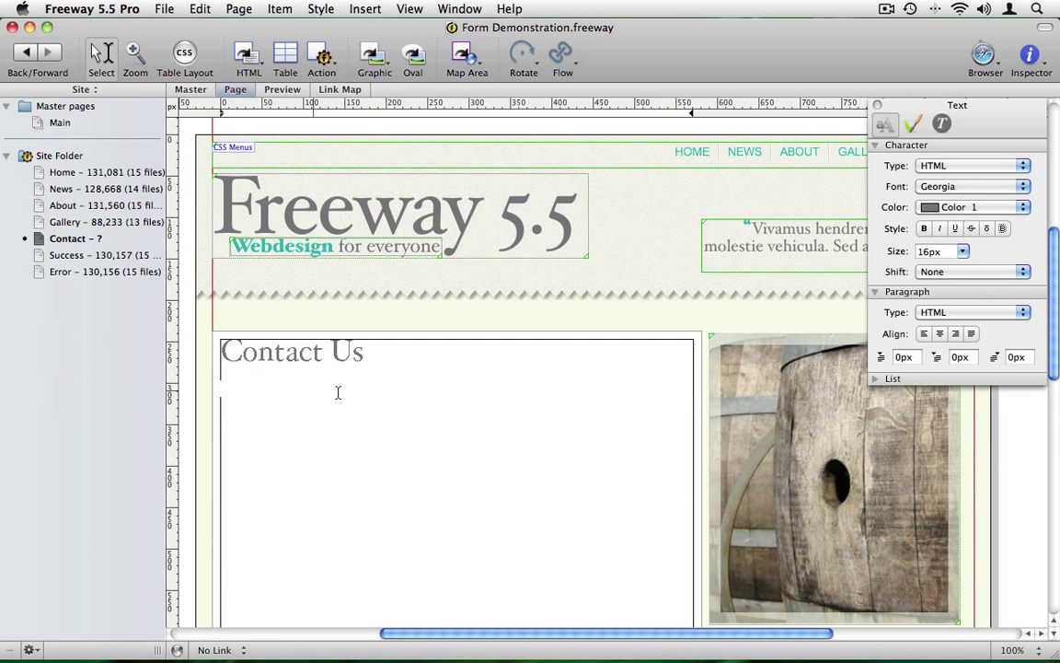
type("Name:")
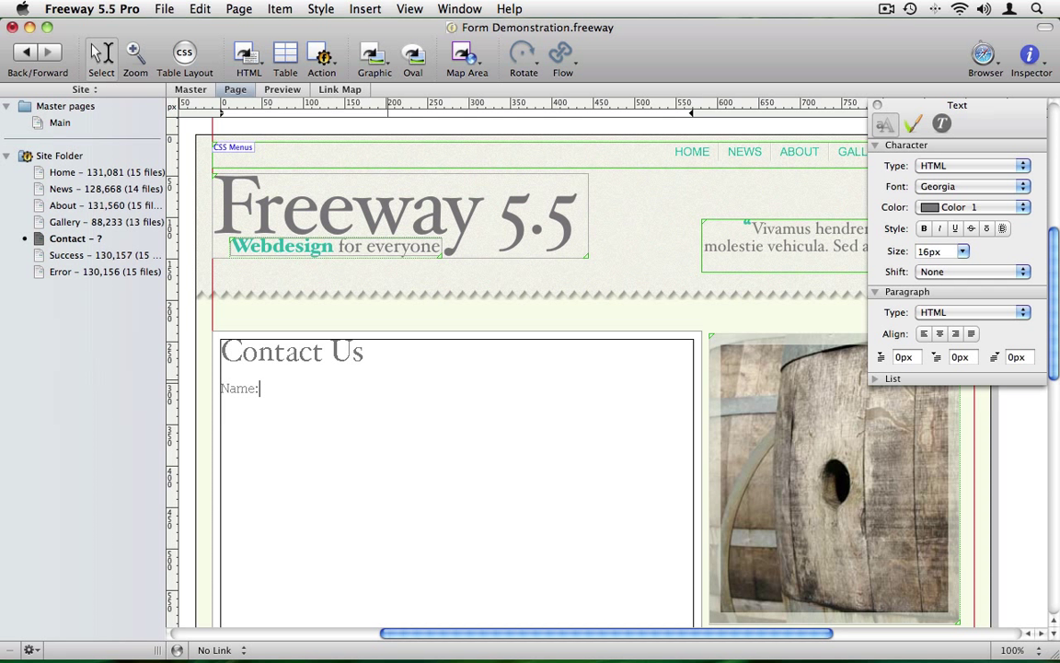
key("Return")
left_click(369, 9)
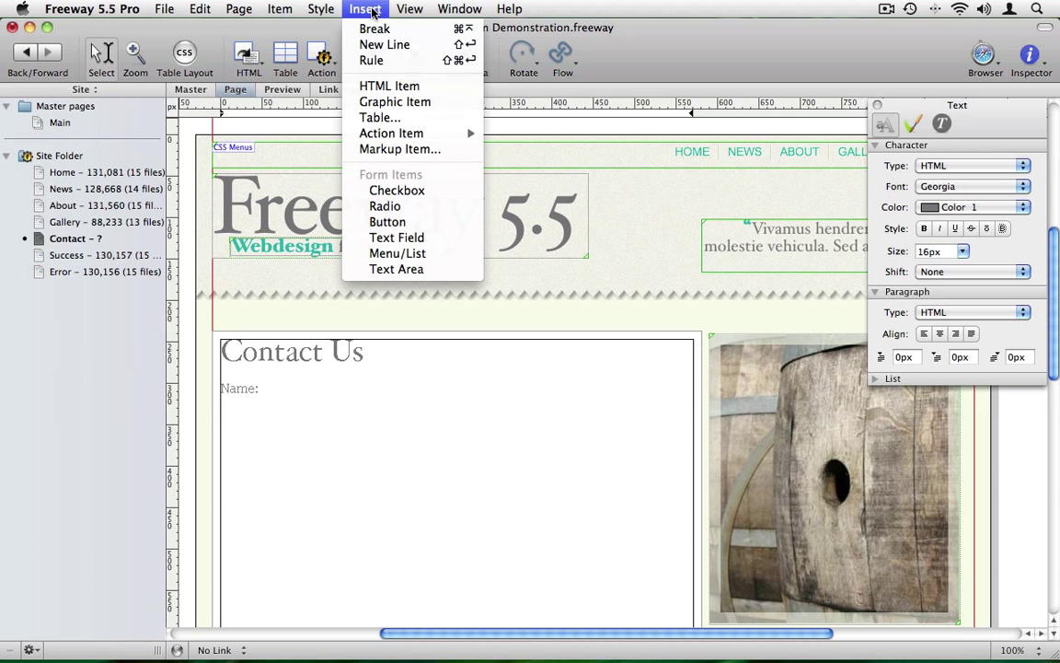
left_click(396, 238)
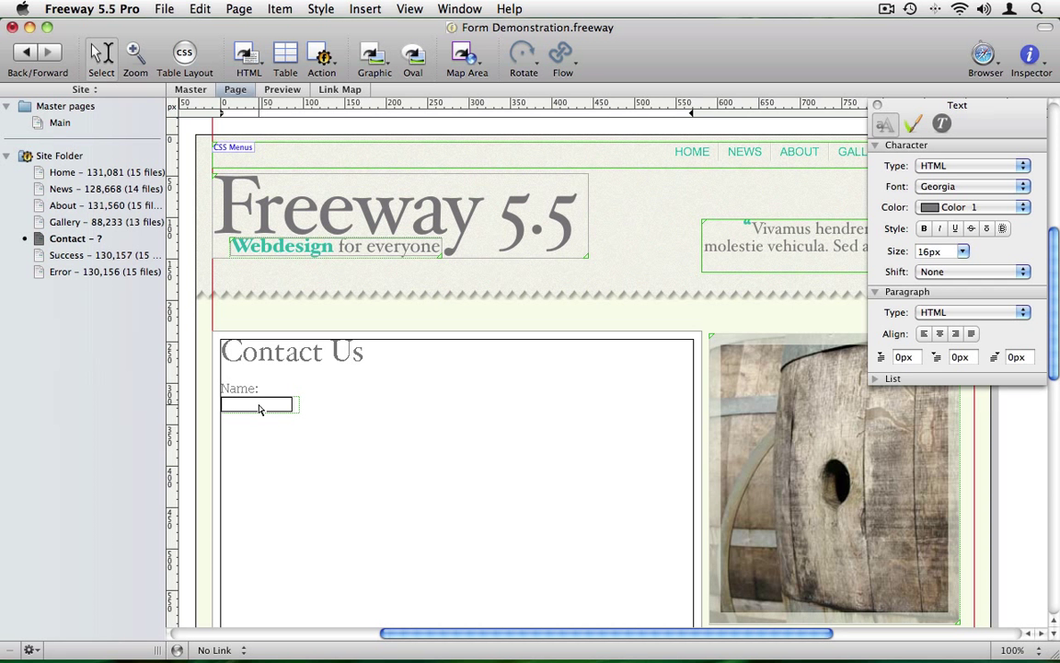
Widen the new text field and set its output name to 'name'.
left_click(259, 409)
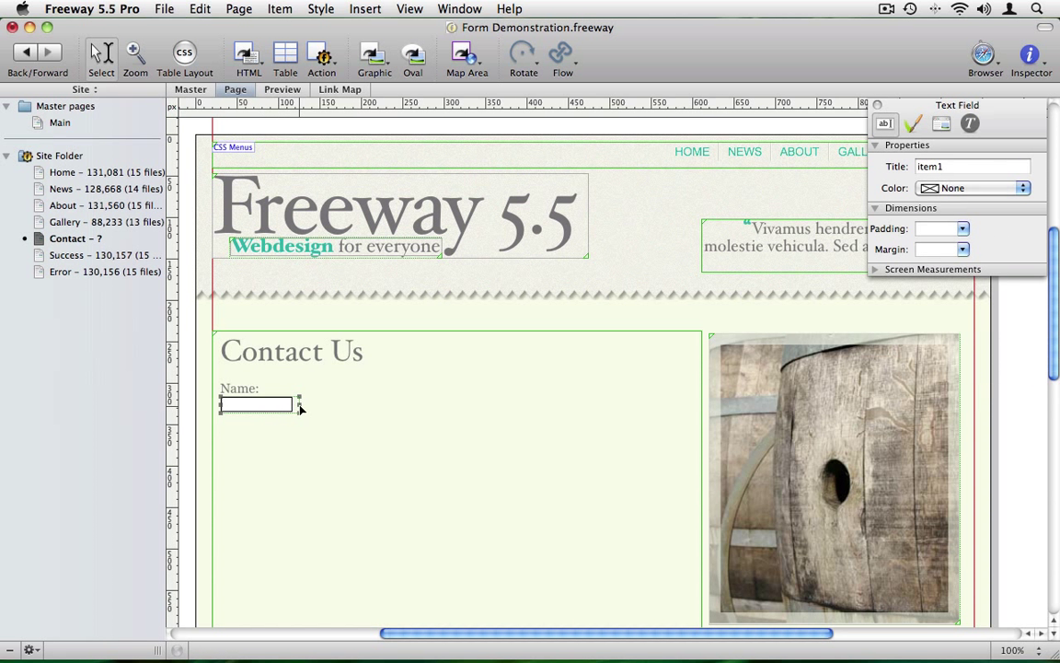
left_click_drag(299, 407, 497, 409)
left_click_drag(571, 409, 570, 409)
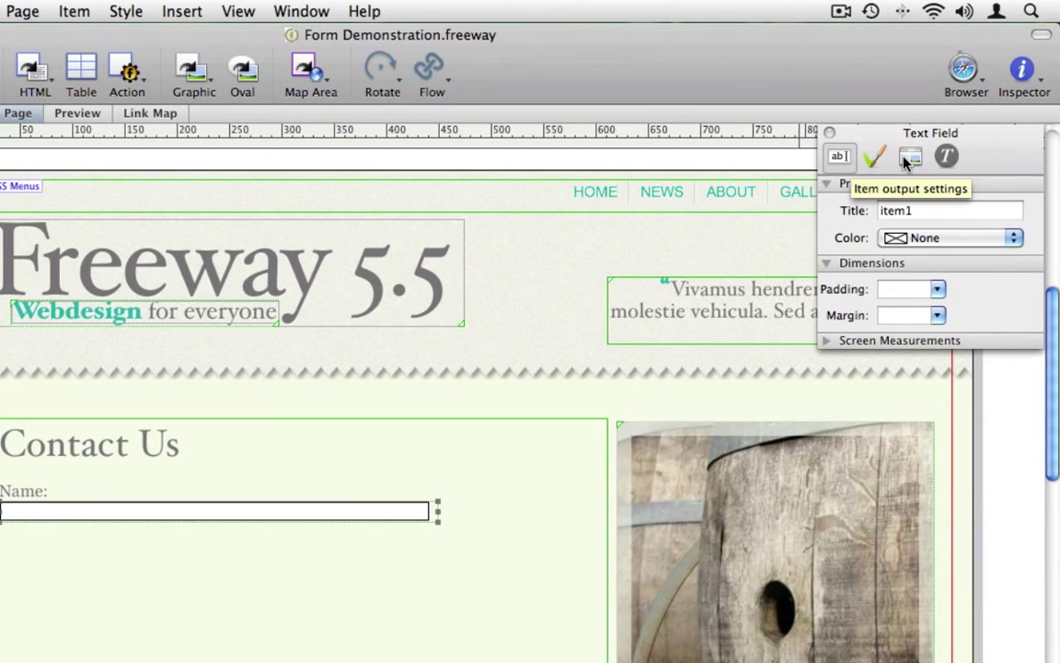
left_click(907, 158)
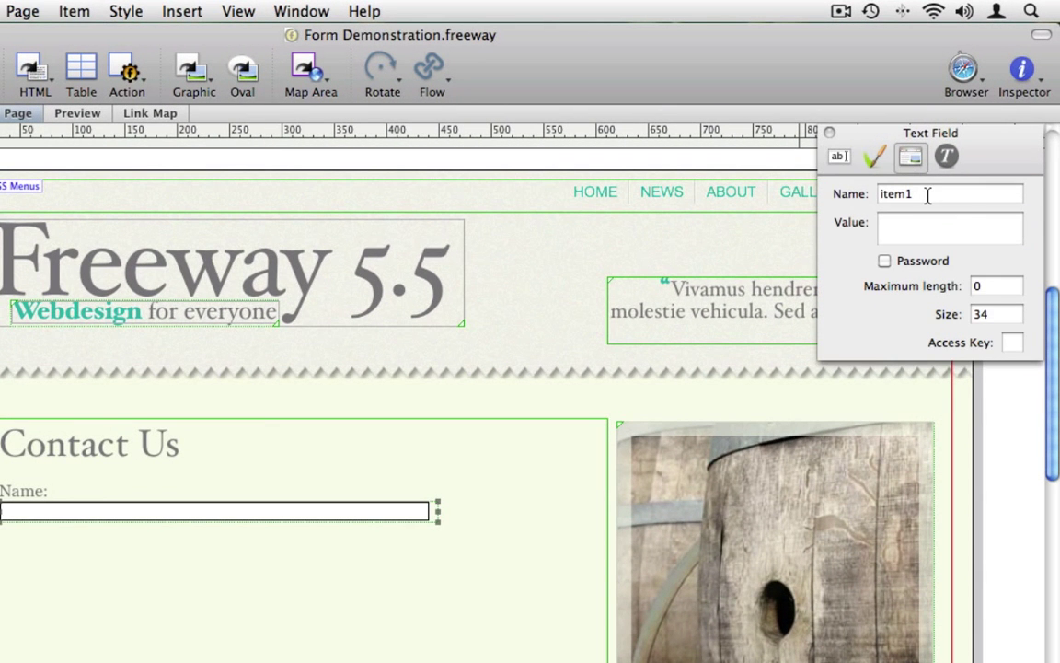
left_click(928, 194)
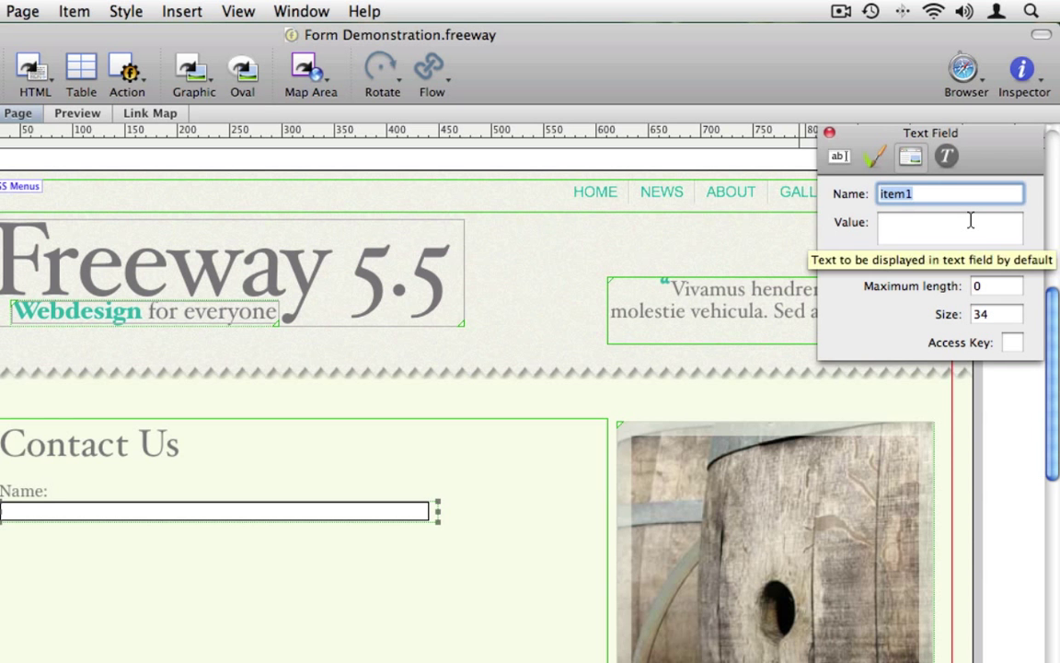
type("name")
key("Return")
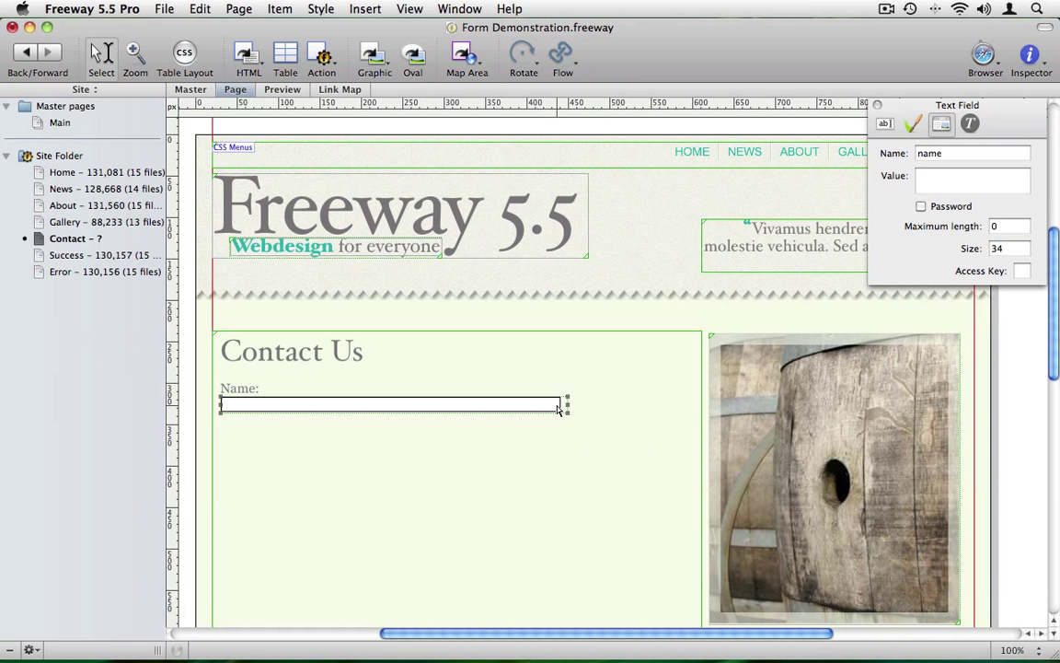
Add an 'Email address:' label below the Name field and paste a copy of the text field under it.
left_click(589, 410)
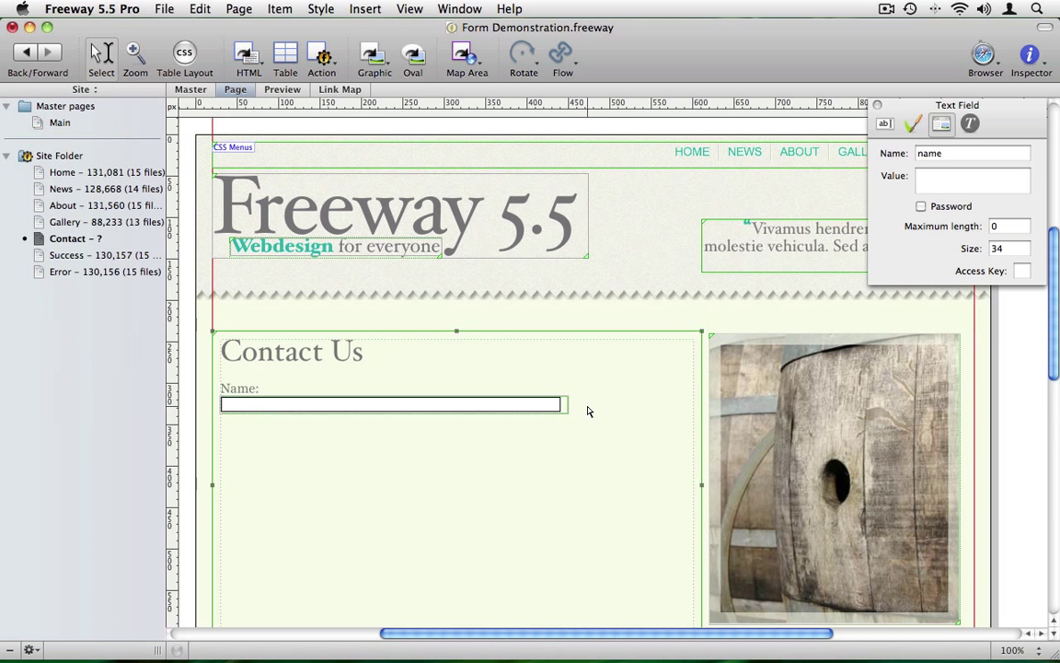
left_click(588, 408)
key("Return")
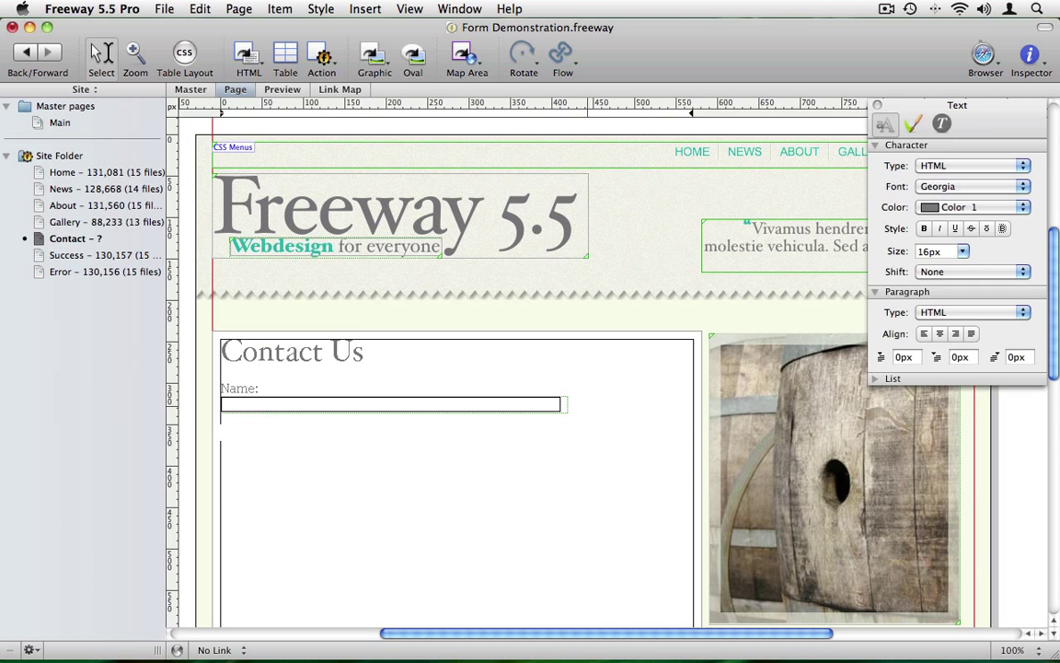
type("Email address:")
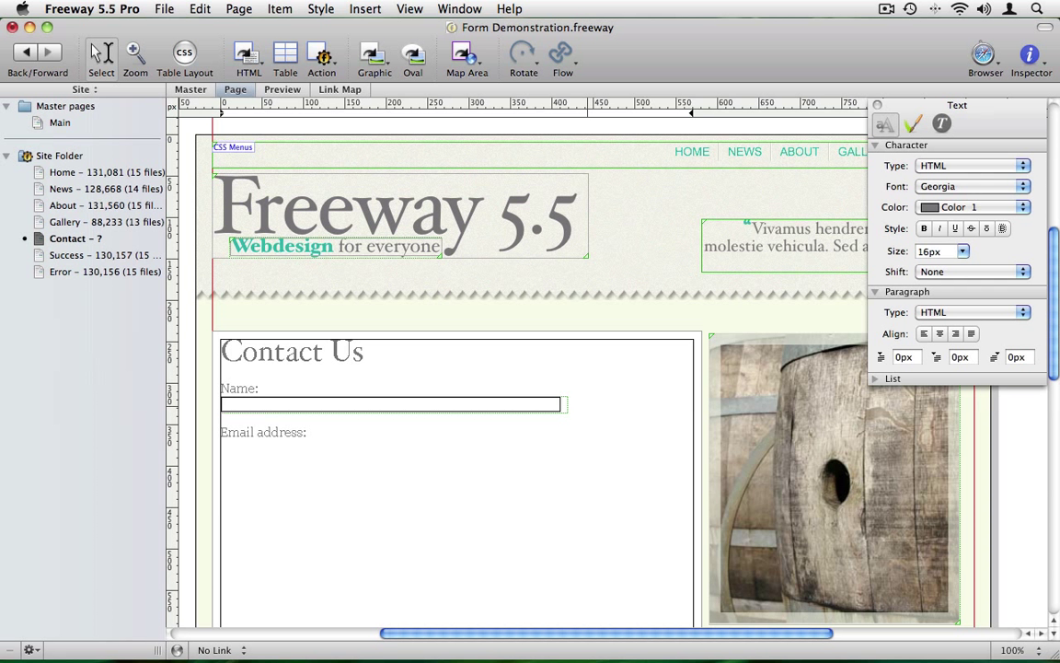
key("Return")
key("super+v")
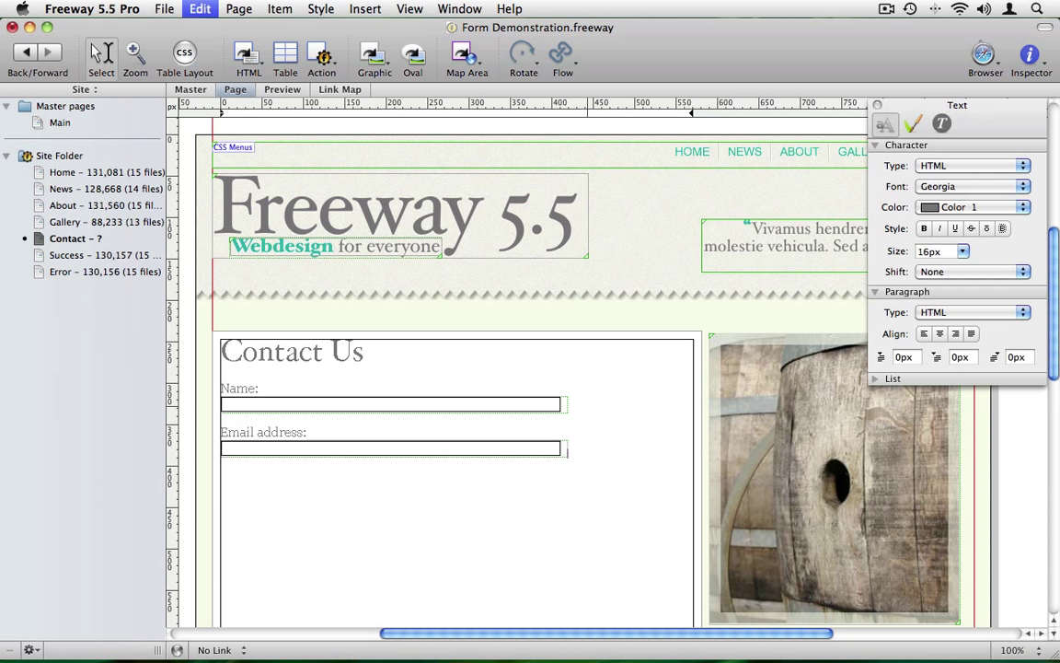
Rename the pasted text field's output name to 'email'.
left_click(514, 450)
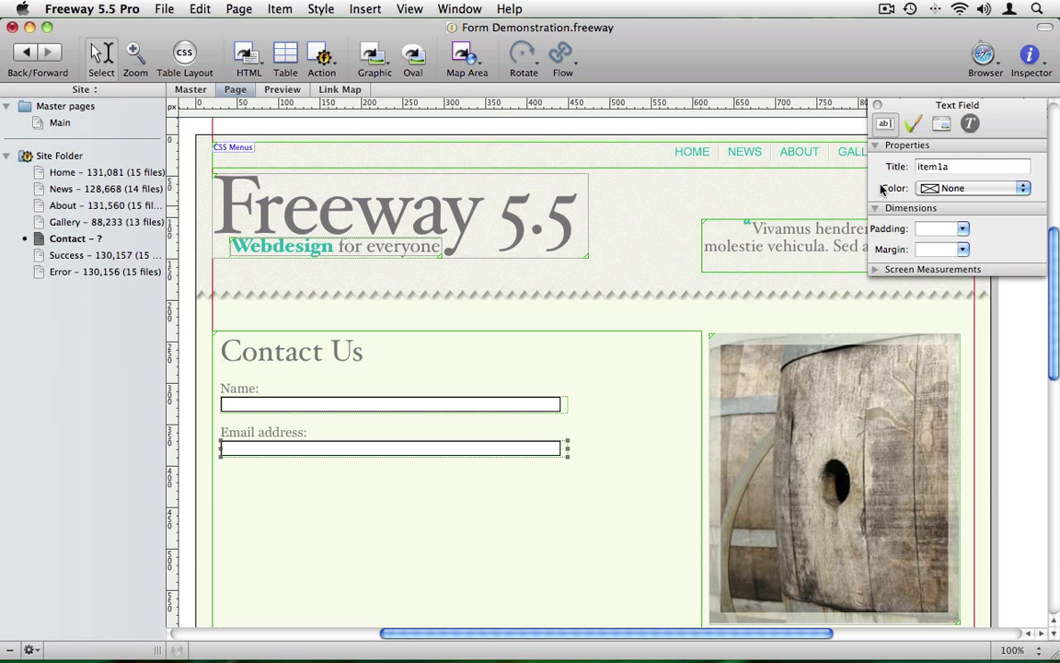
left_click(941, 123)
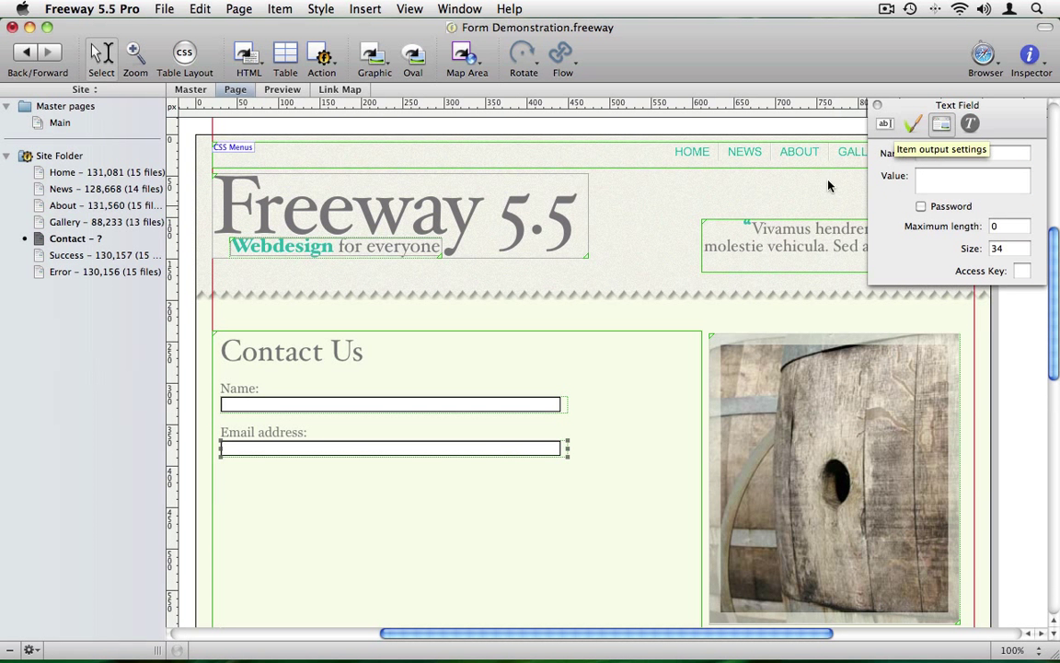
left_click(511, 404)
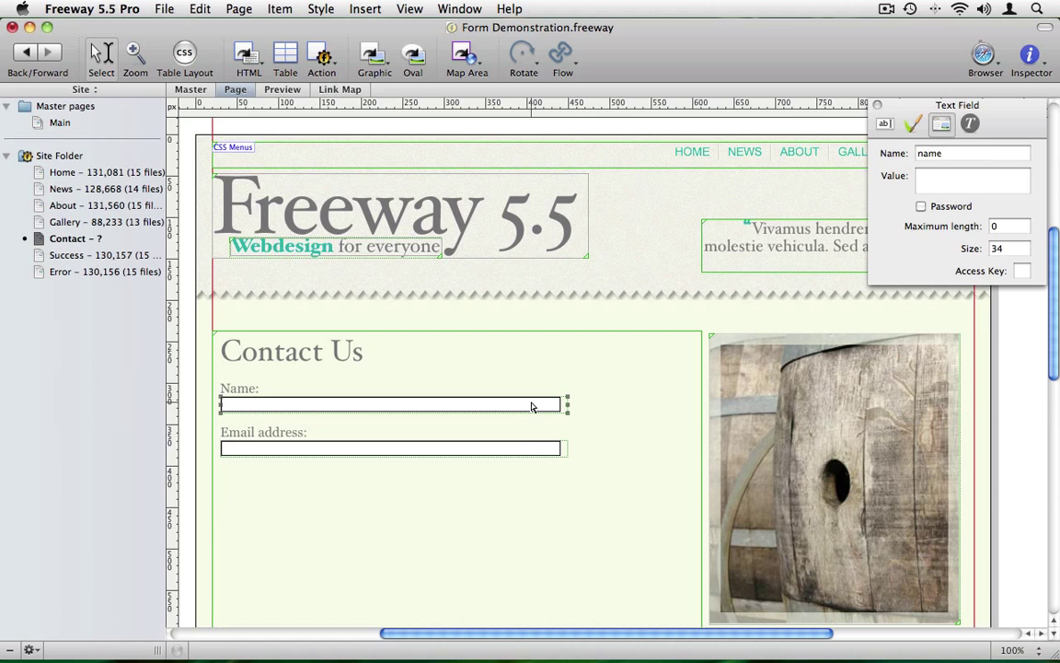
left_click(529, 451)
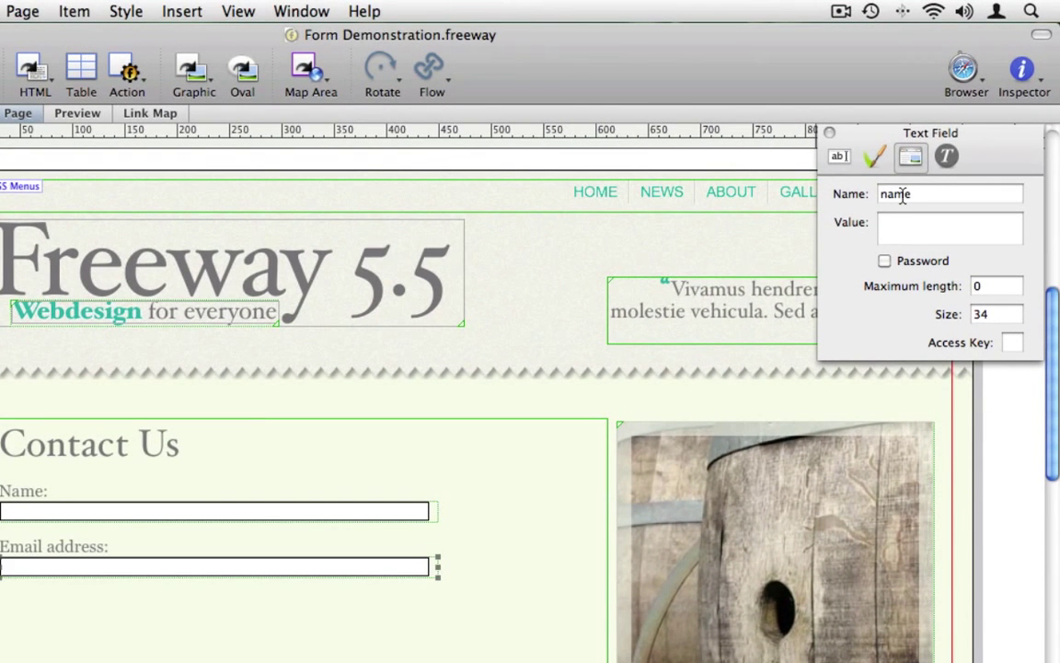
double_click(904, 194)
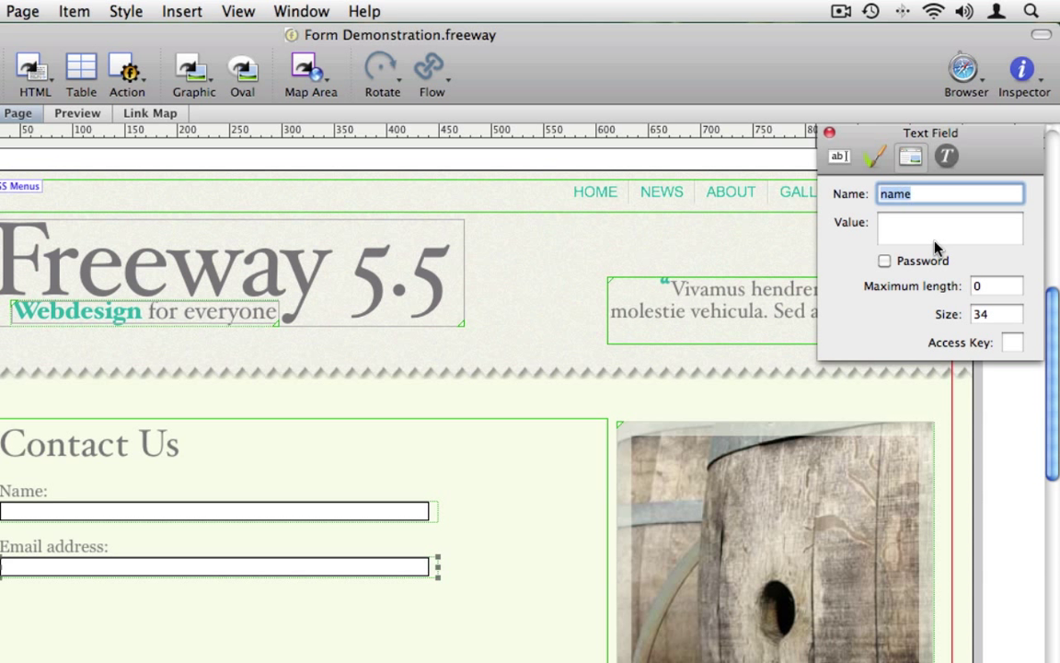
type("email")
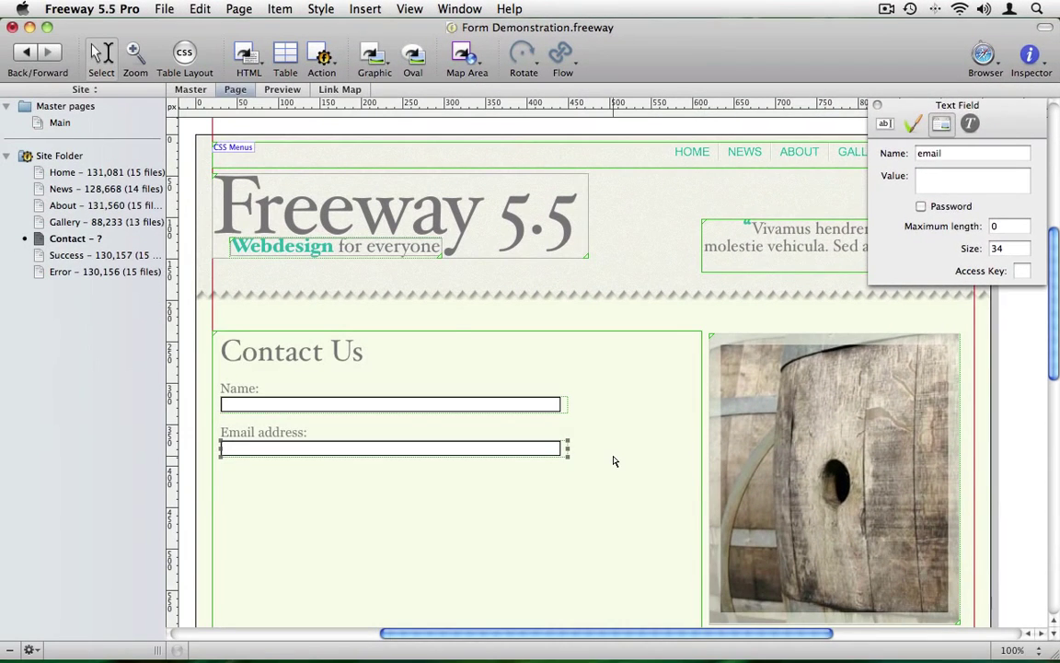
Type a 'Message:' label and insert a text area form field below it.
left_click(499, 581)
double_click(615, 460)
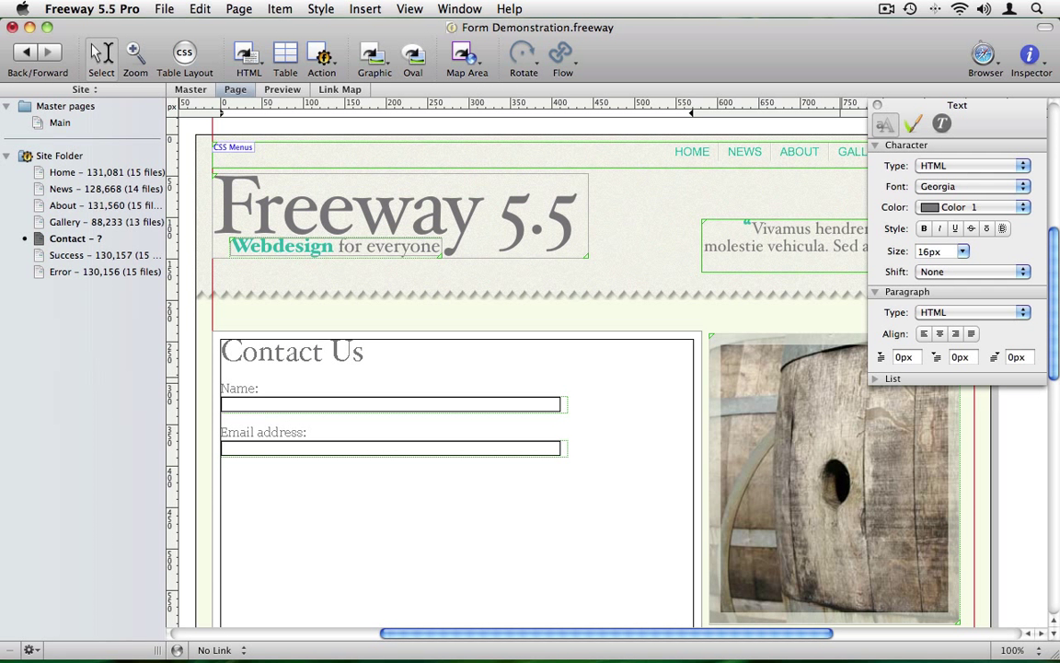
type("Message:")
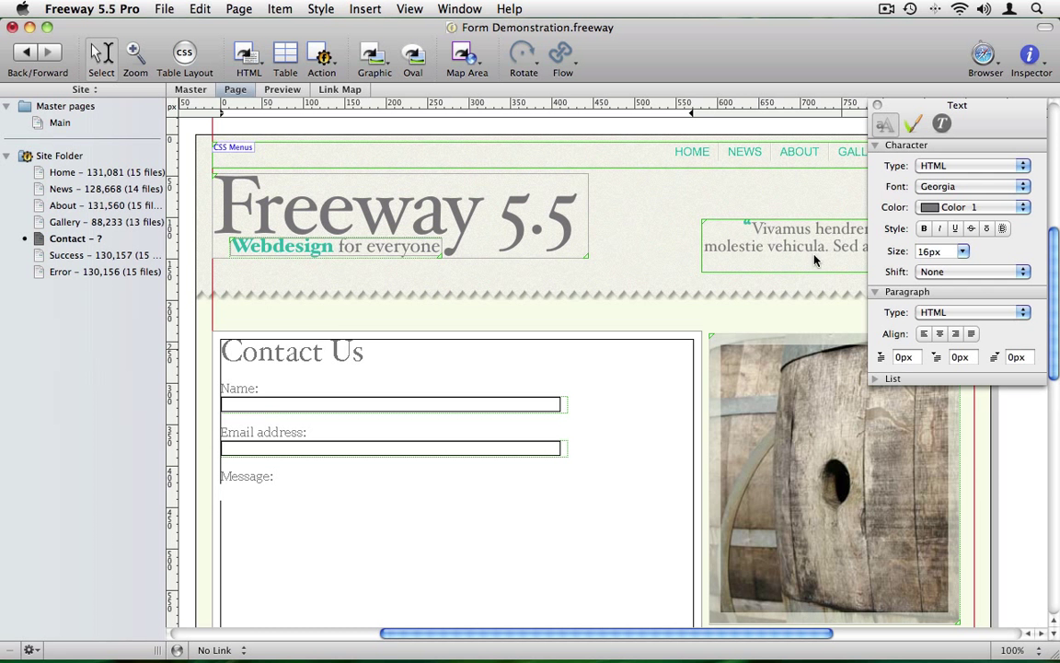
left_click(366, 9)
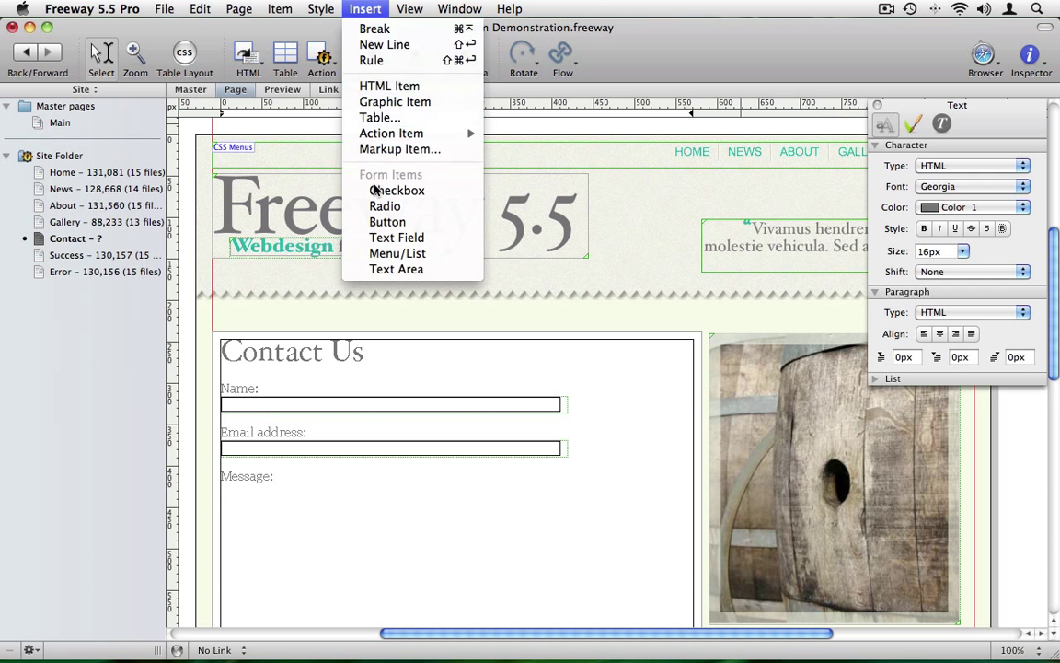
left_click(371, 272)
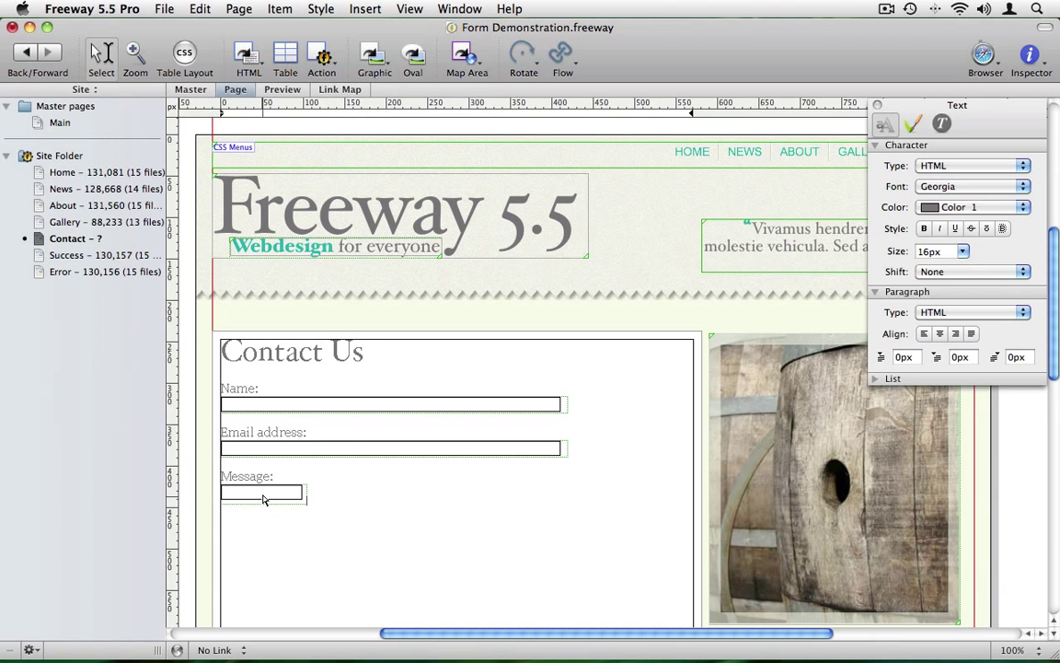
Resize the text area to match the fields above and name it 'message'.
left_click(305, 494)
left_click_drag(306, 494, 564, 495)
left_click_drag(393, 504, 393, 571)
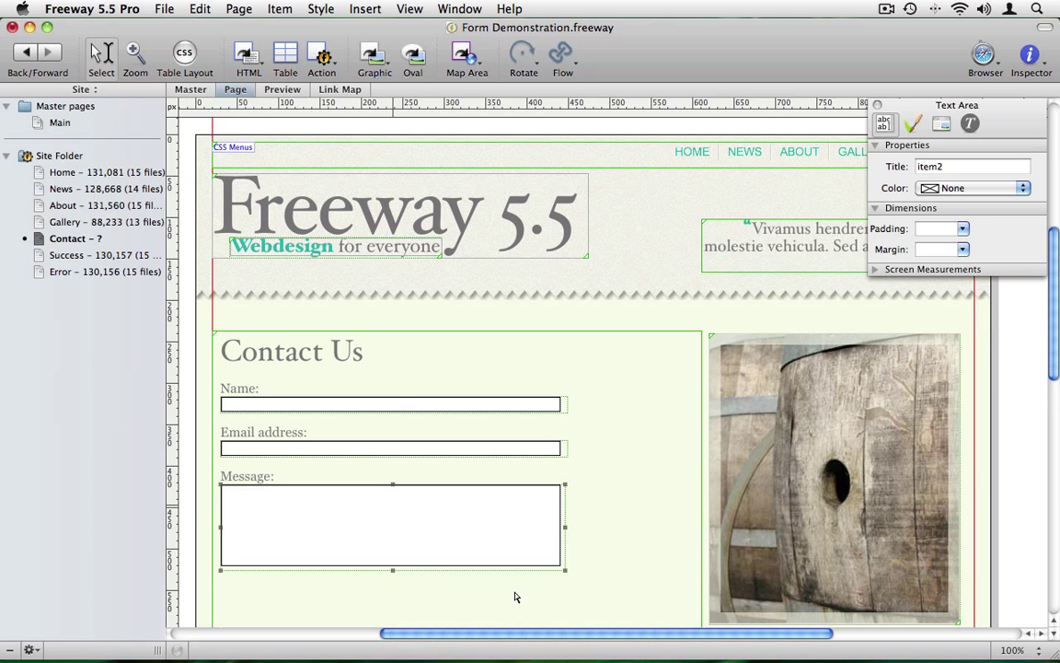
left_click(591, 552)
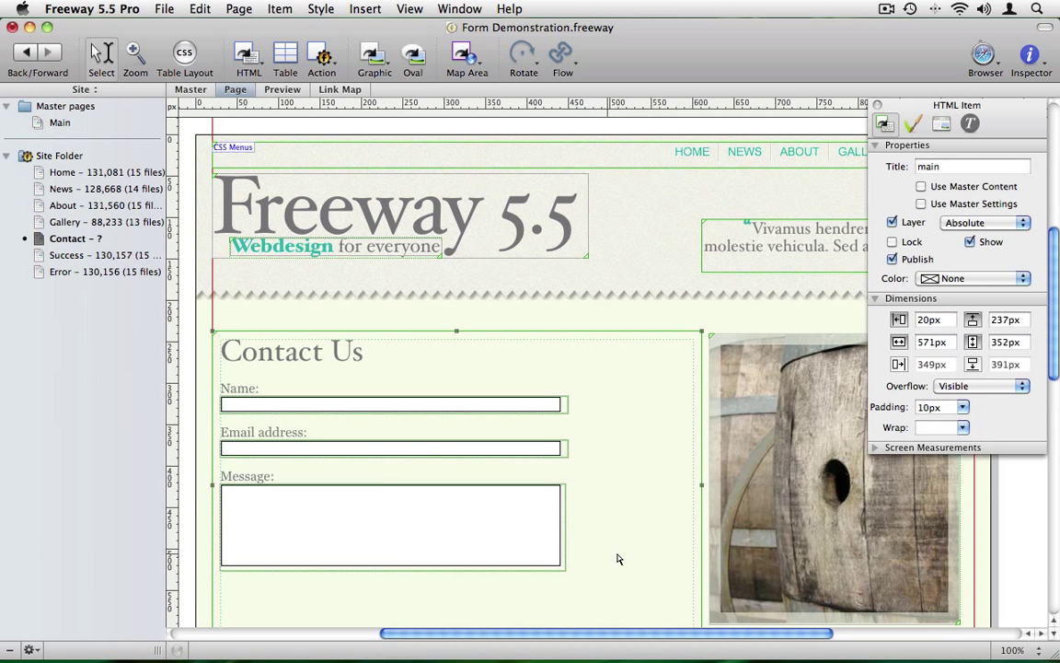
left_click(601, 556)
left_click(438, 542)
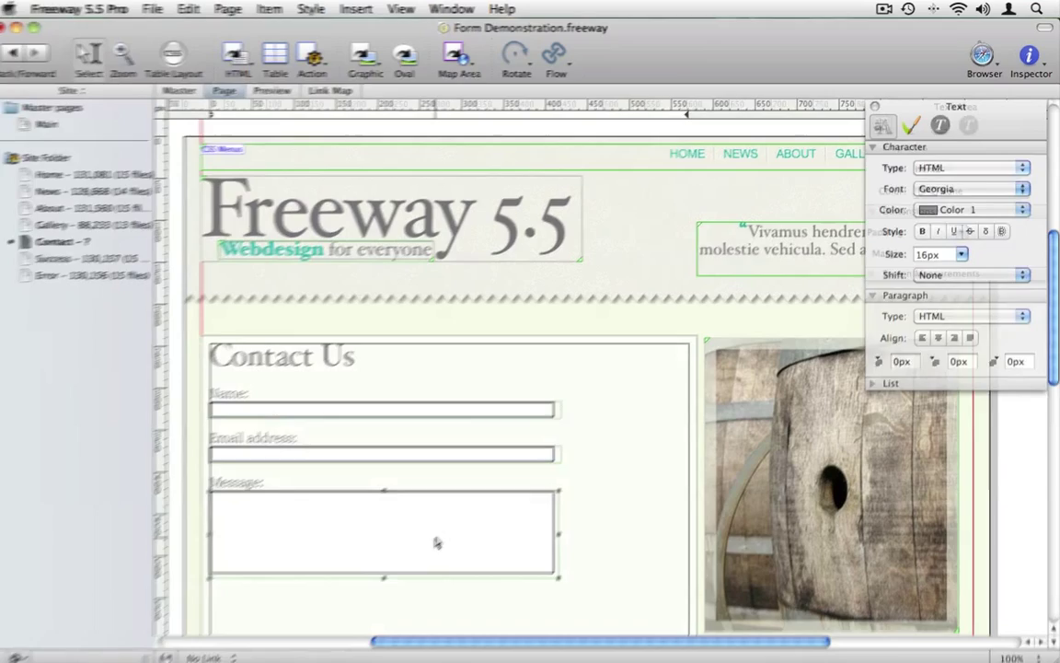
left_click(912, 158)
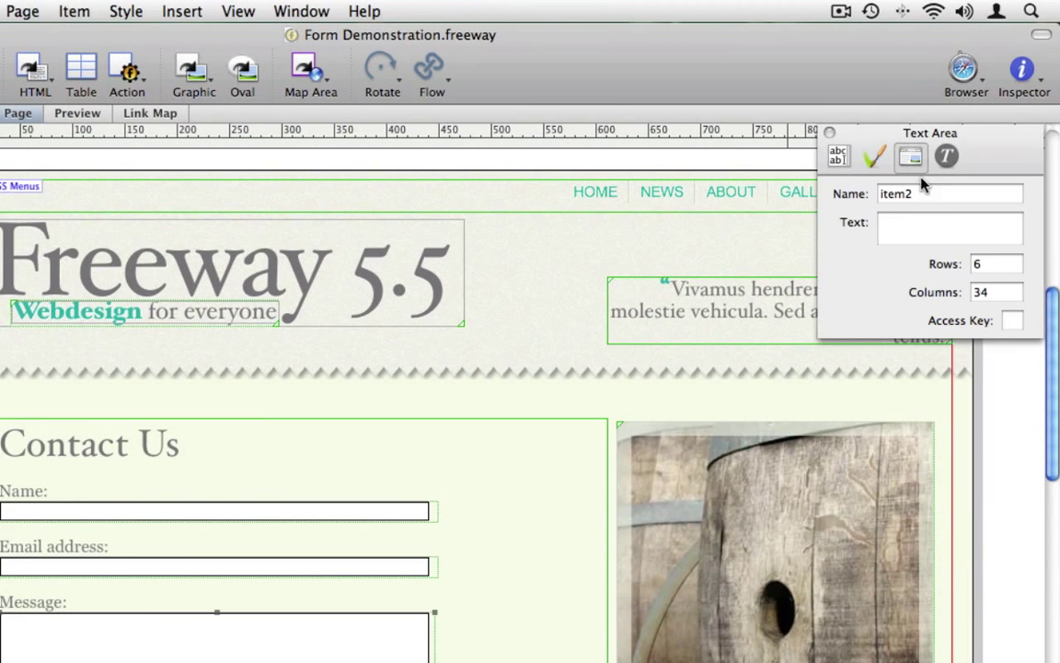
double_click(881, 194)
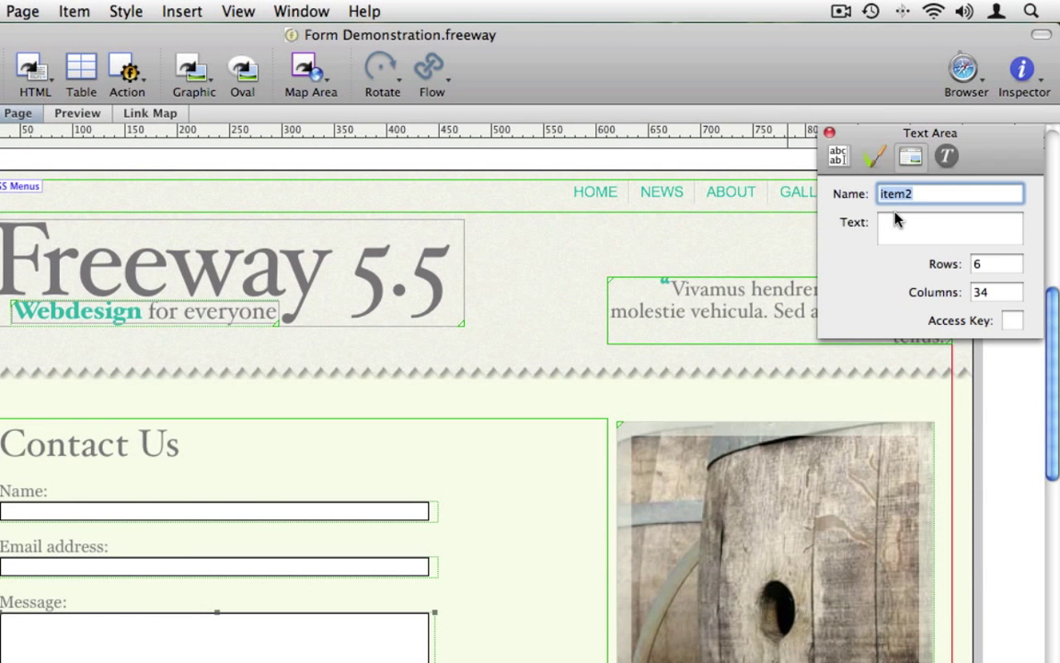
type("message")
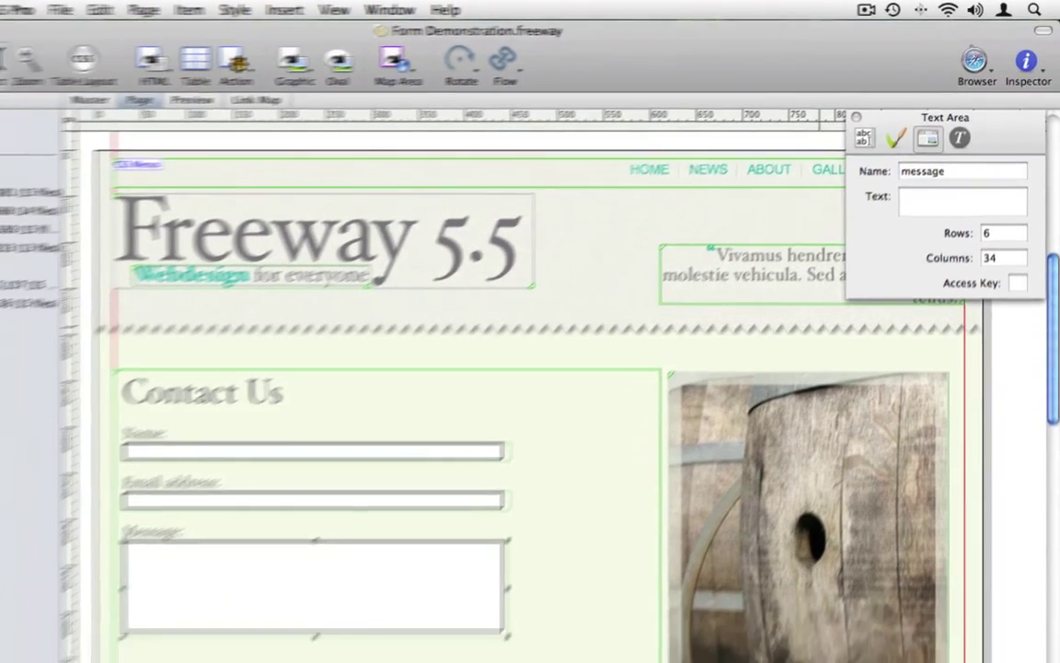
Insert a Submit button below the message box in the Contact Us box.
left_click(608, 568)
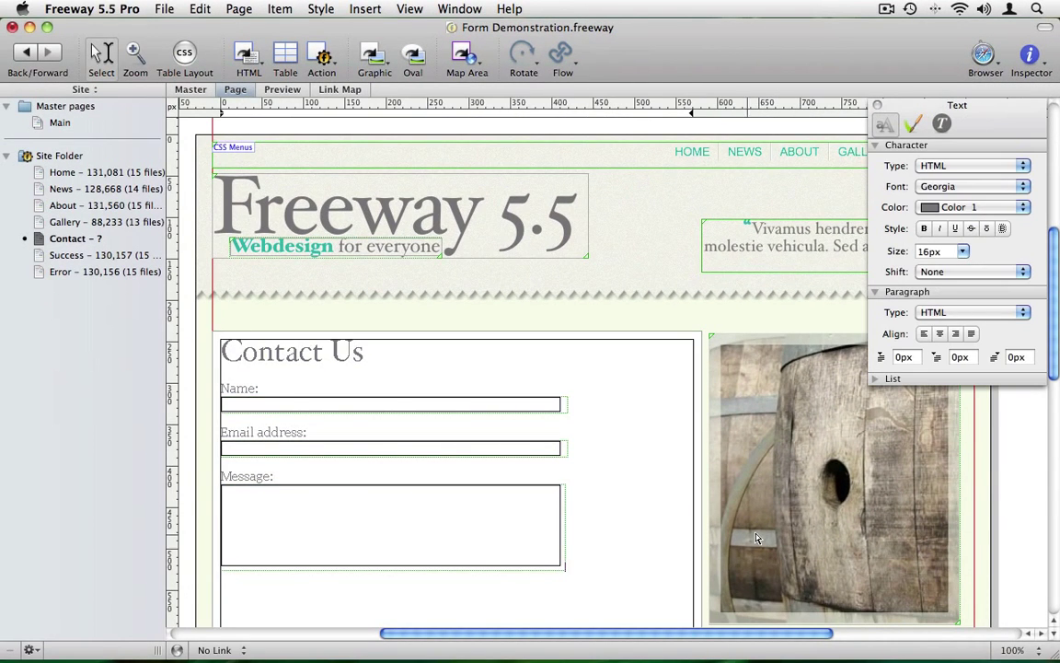
left_click(362, 9)
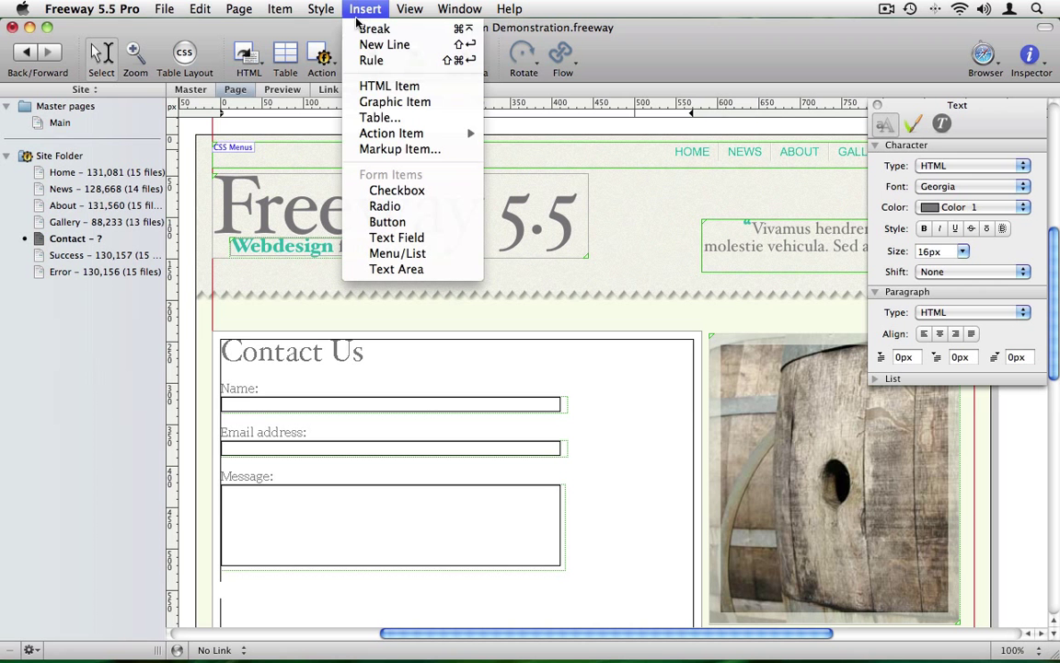
left_click(388, 222)
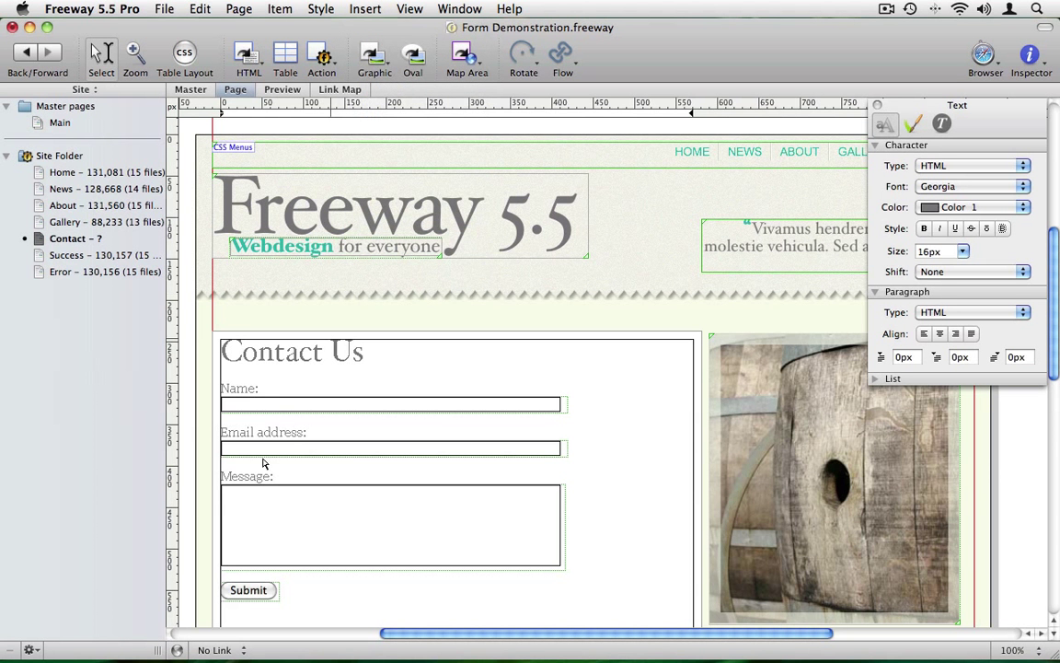
left_click(208, 518)
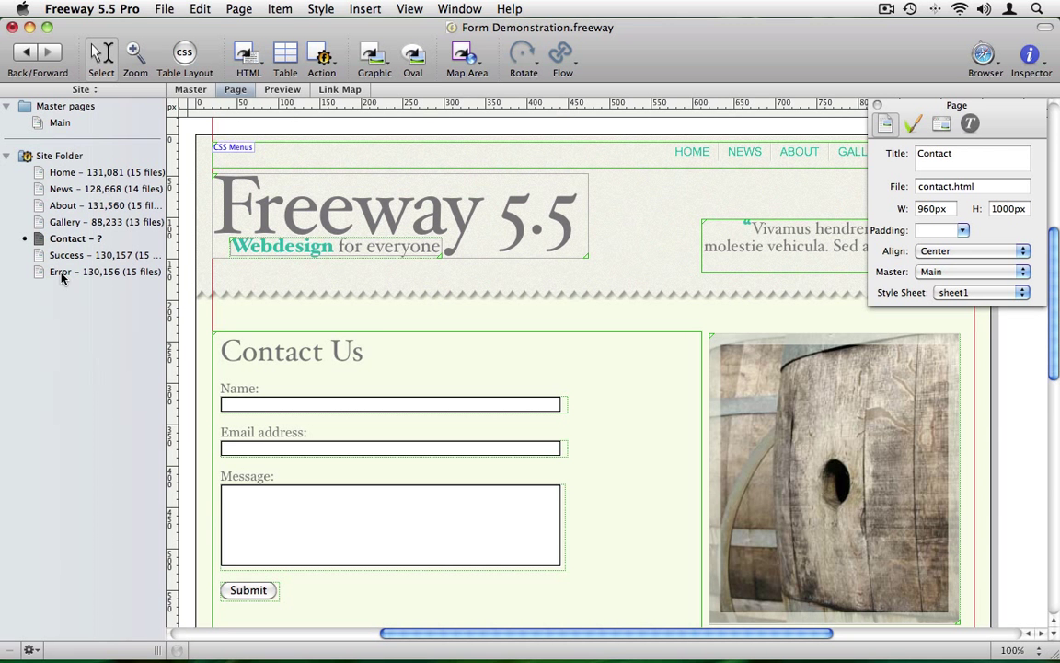
left_click(36, 257)
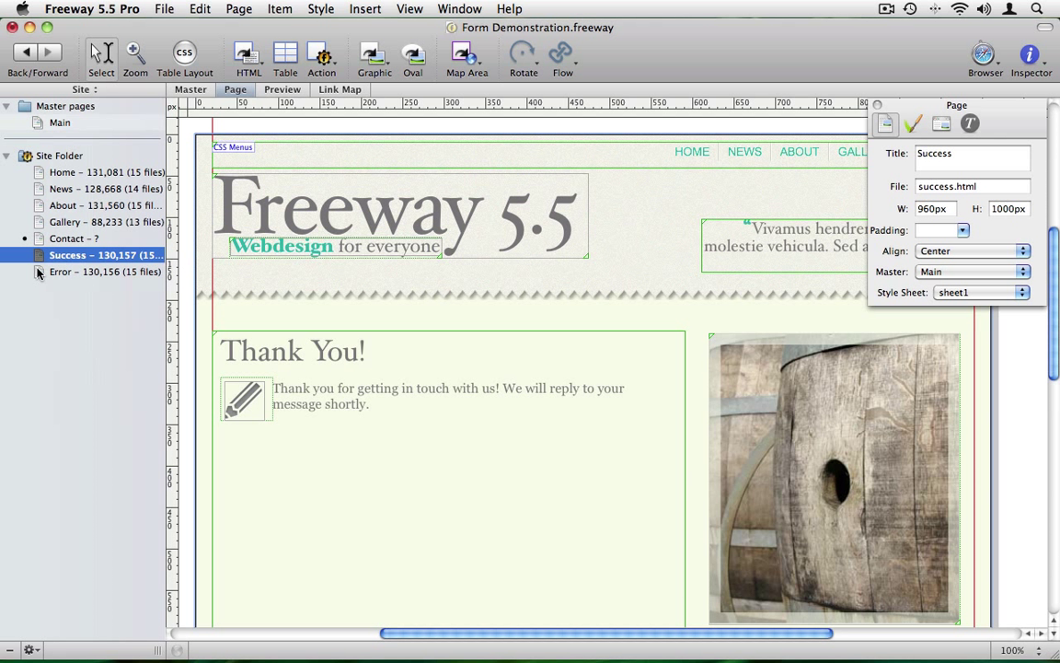
left_click(42, 273)
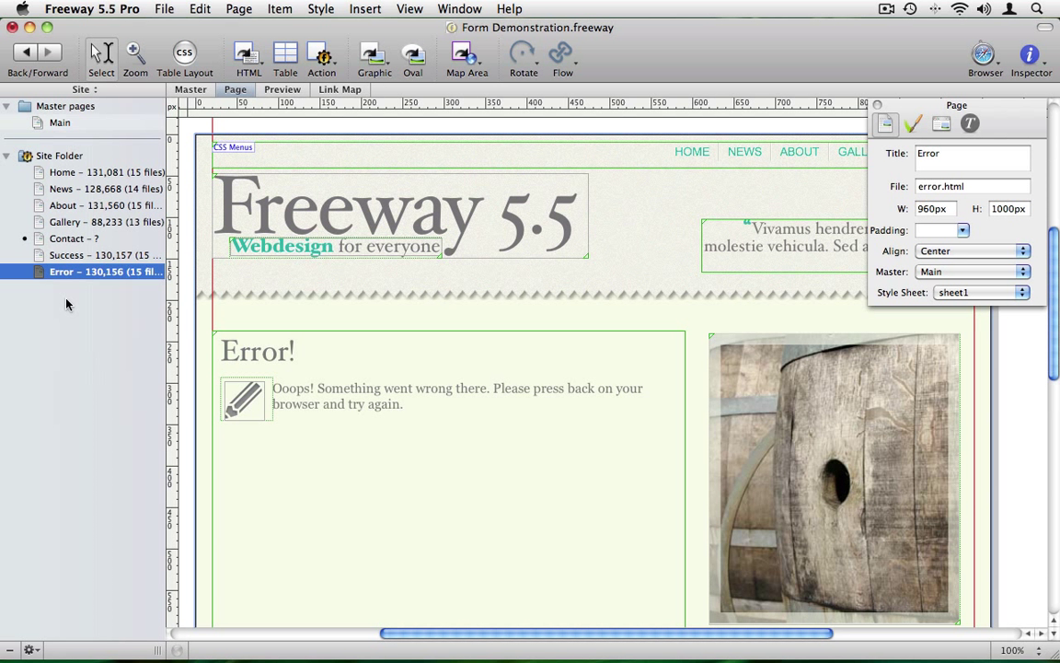
left_click(40, 240)
left_click_drag(40, 241, 187, 266)
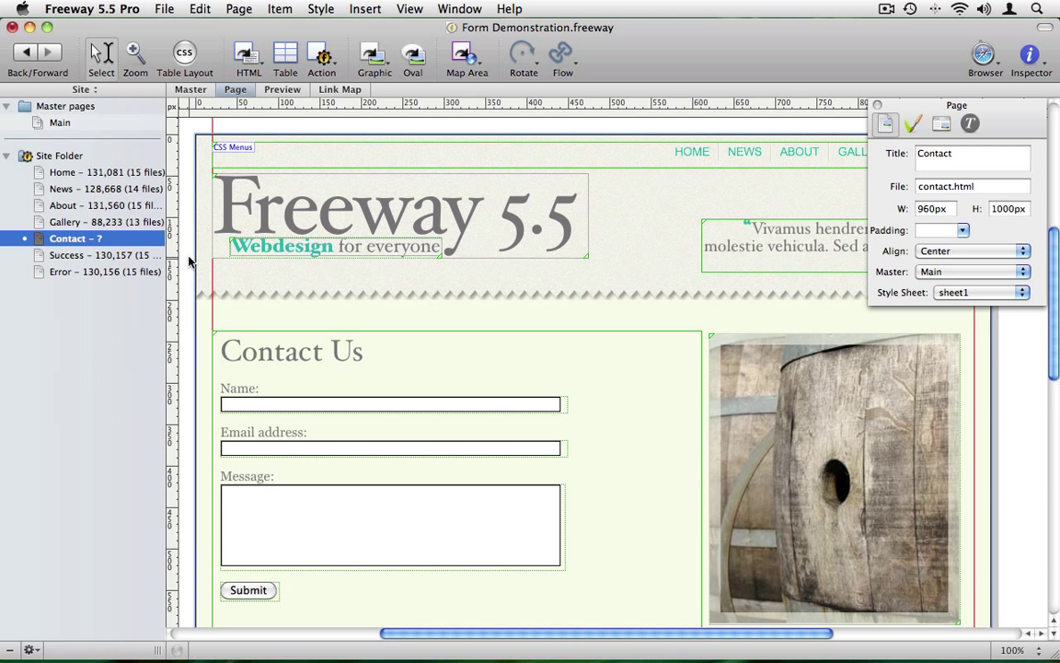
Attach the PHP feedback form action to the page and show the Actions palette.
left_click(240, 8)
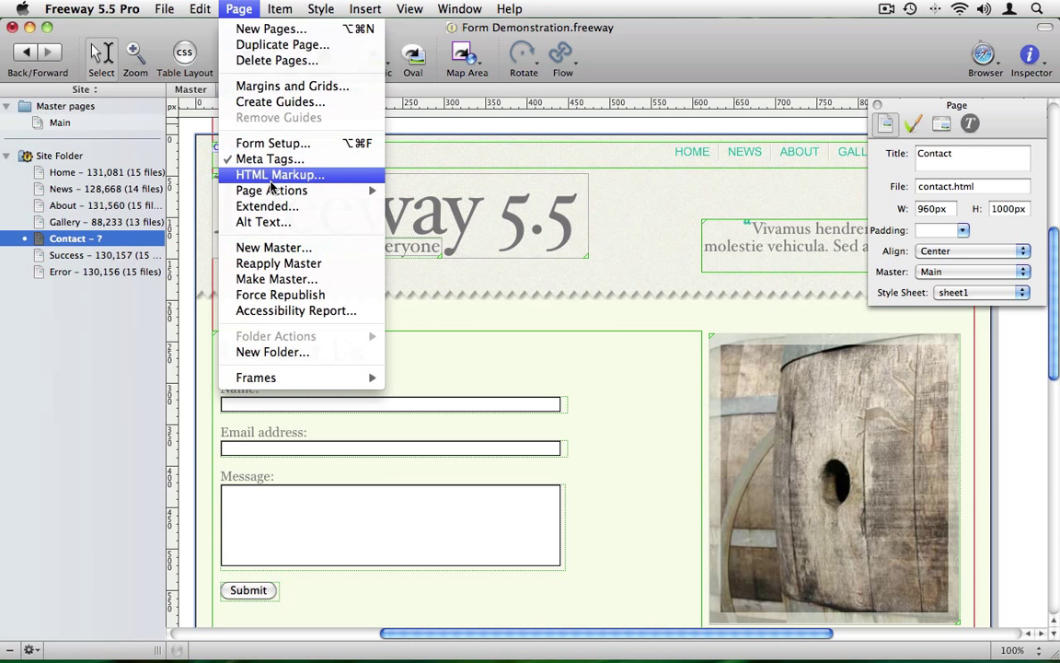
mouse_move(271, 191)
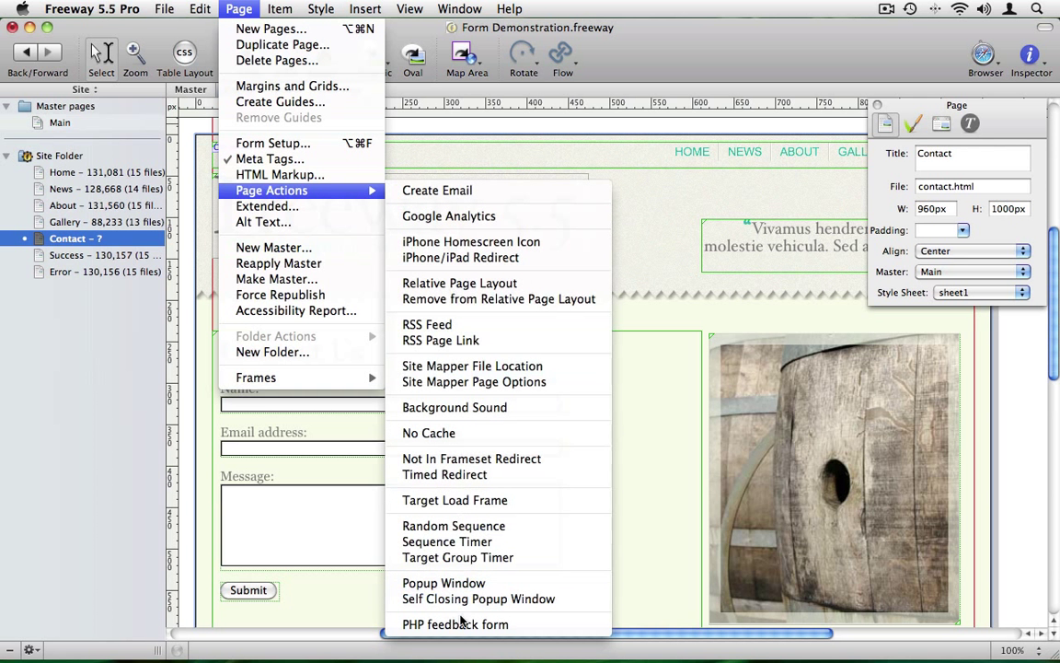
left_click(461, 626)
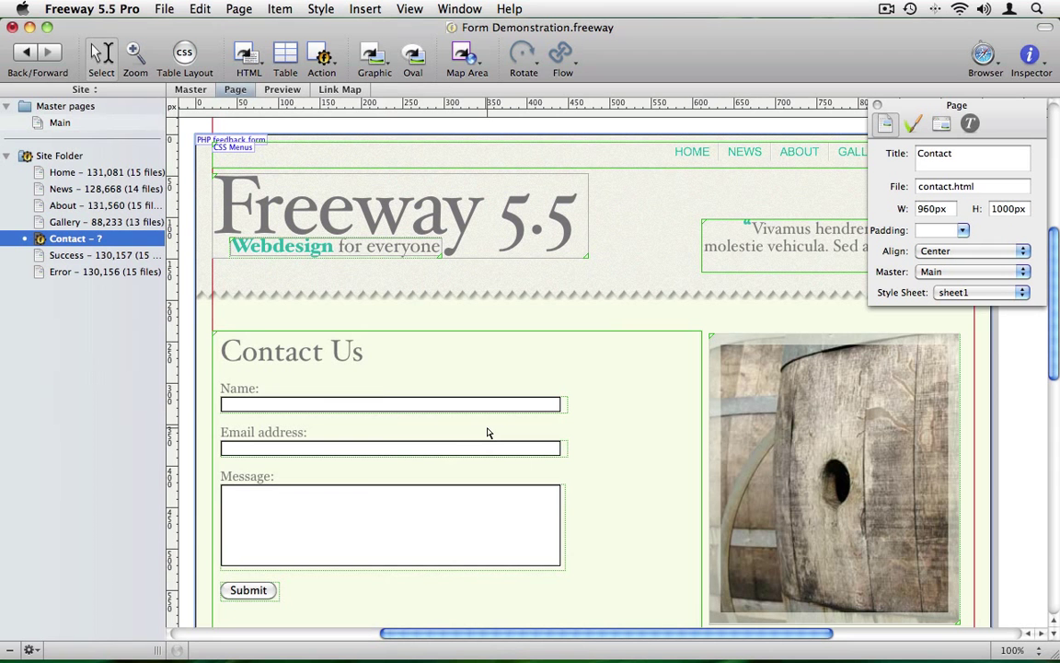
left_click(460, 8)
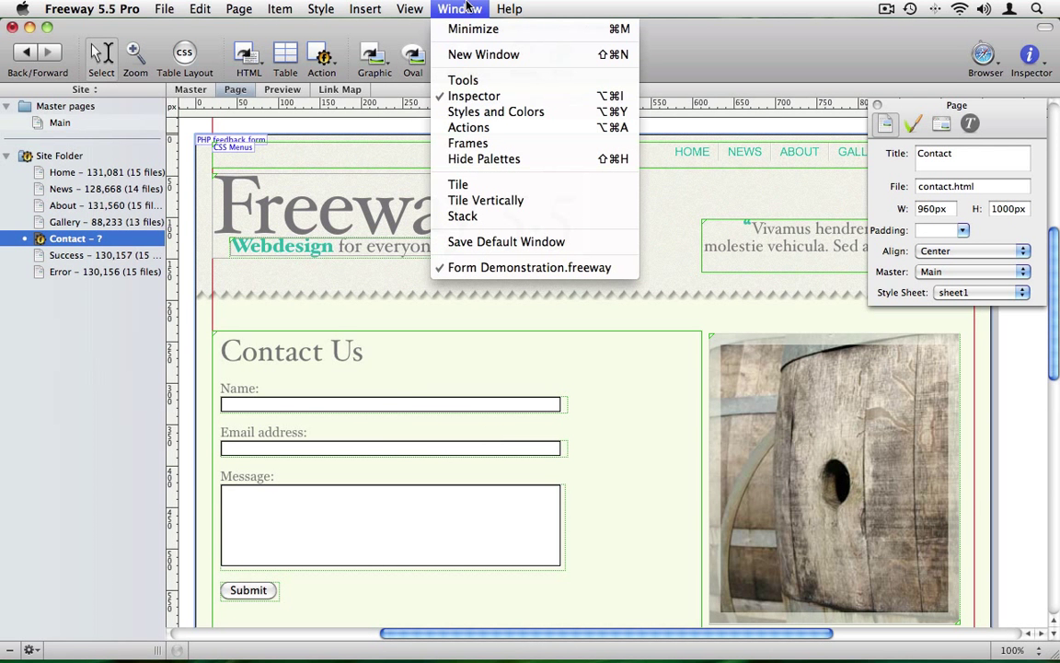
left_click(461, 118)
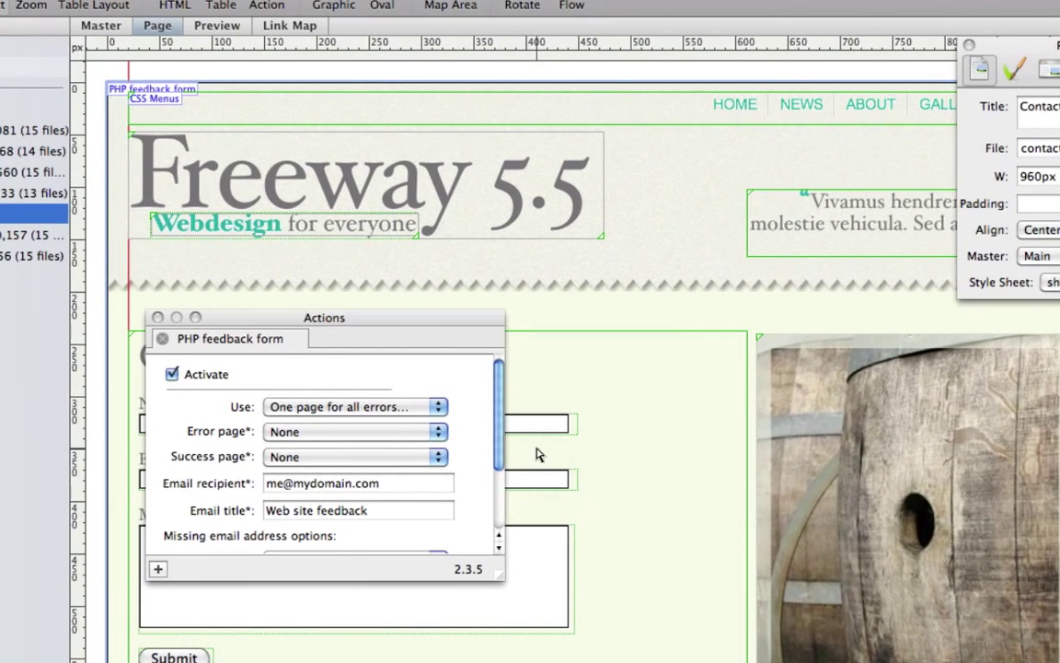
Set the Error and Success pages and paste the recipient email address over the placeholder.
left_click(413, 434)
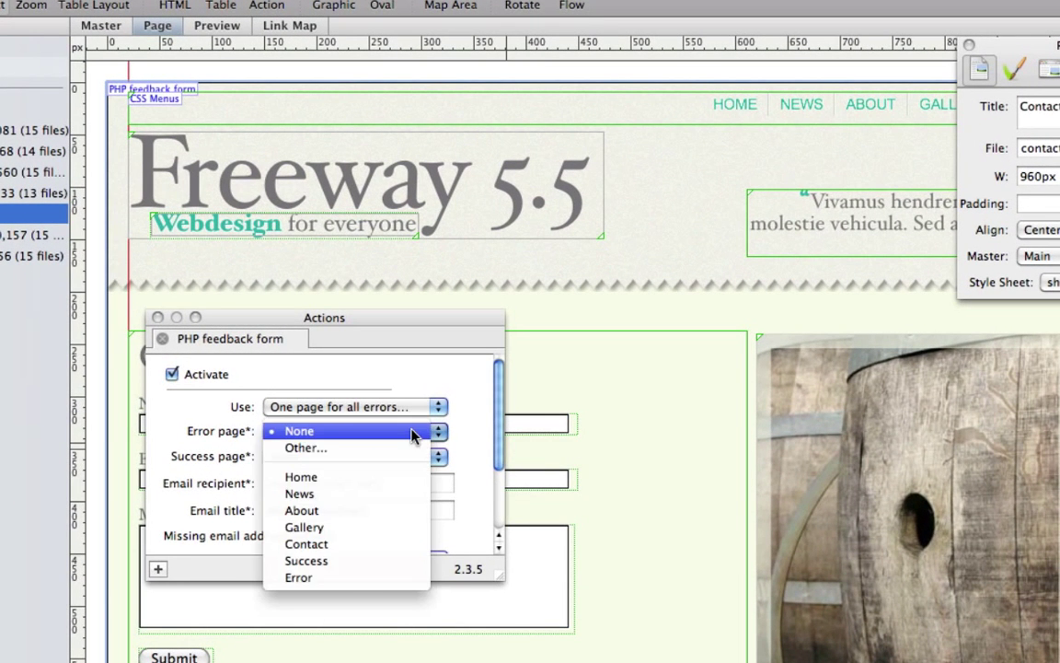
left_click(358, 579)
left_click(365, 455)
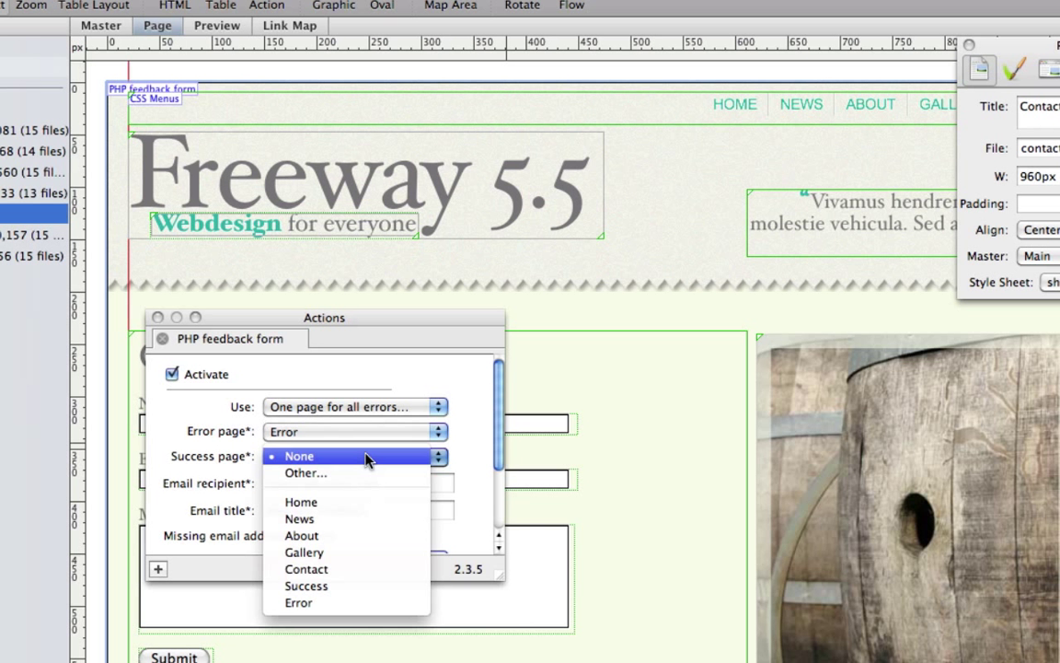
left_click(345, 586)
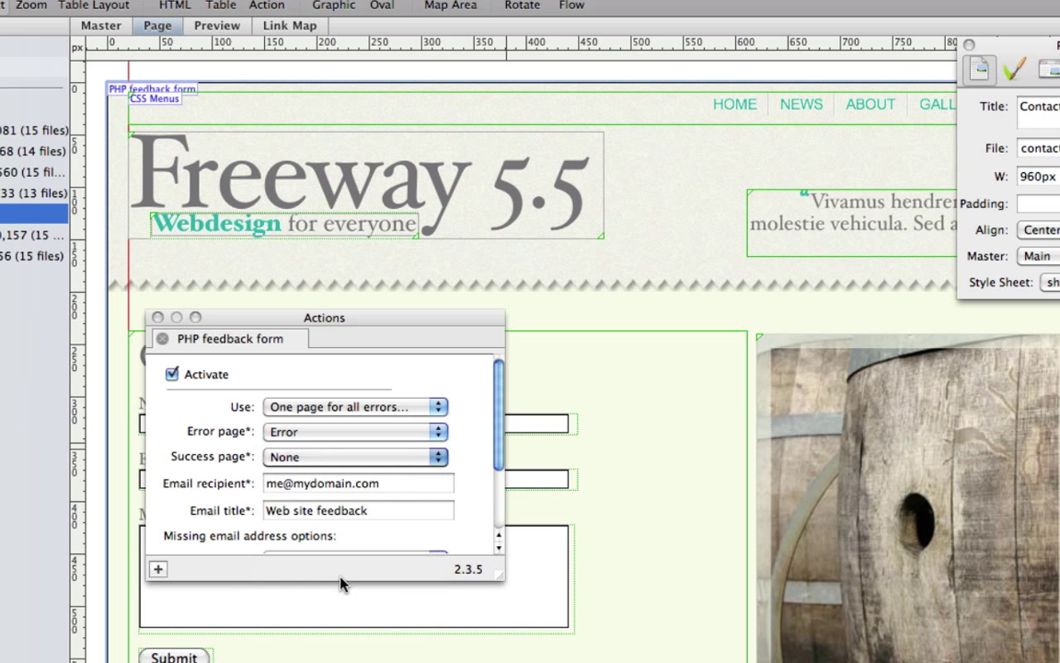
left_click_drag(415, 484, 253, 484)
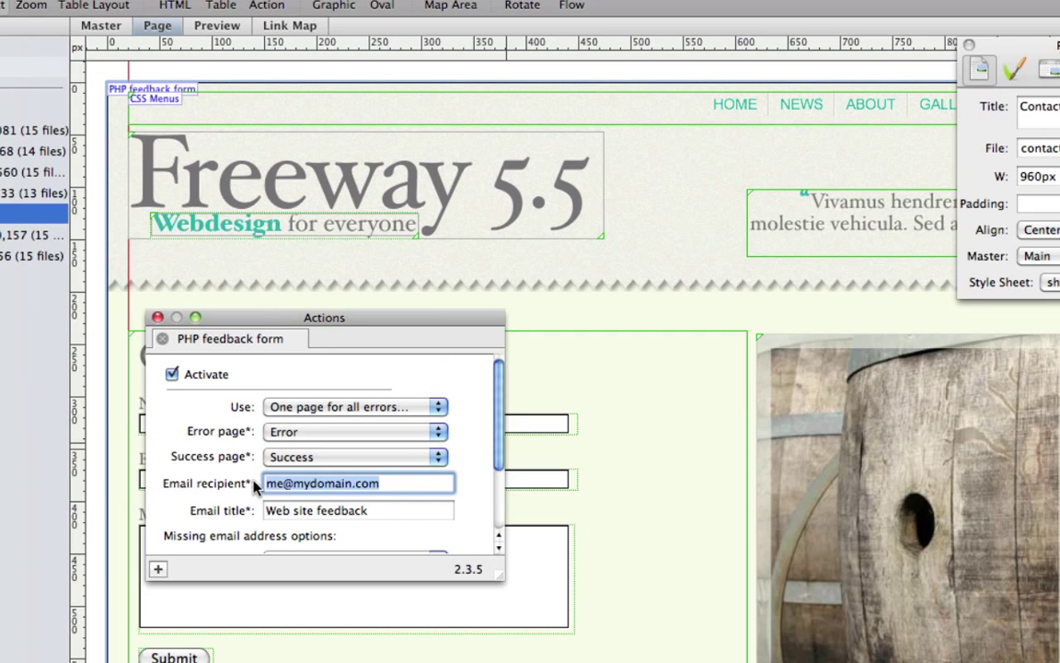
key("super+v")
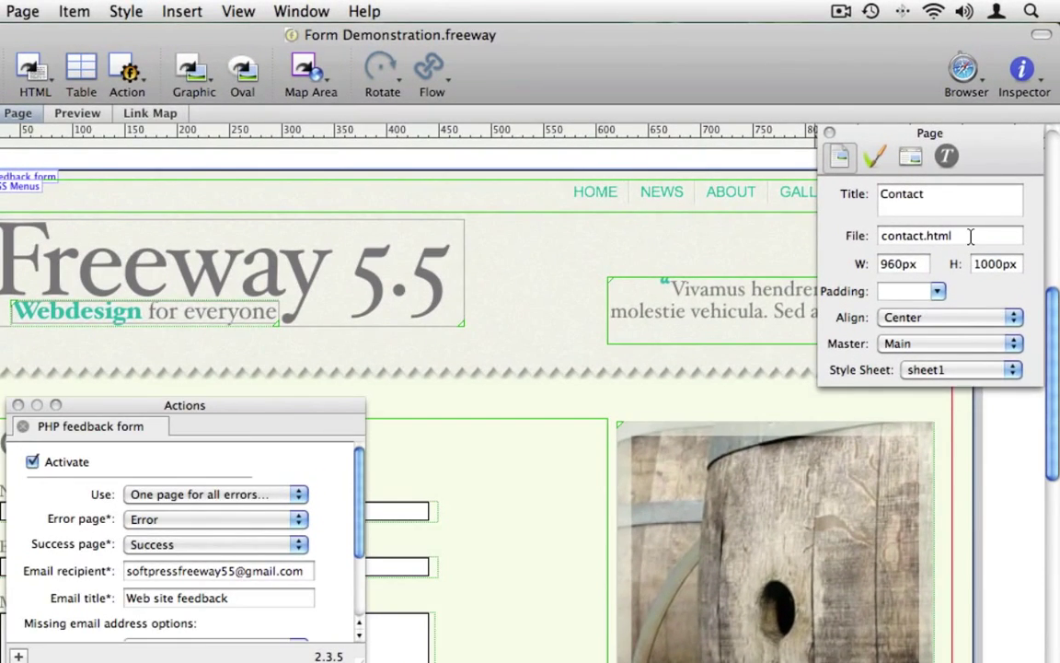
Change the Contact page's file name from contact.html to contact.php.
left_click(969, 238)
left_click(970, 236)
key("BackSpace")
key("BackSpace")
key("BackSpace")
key("BackSpace")
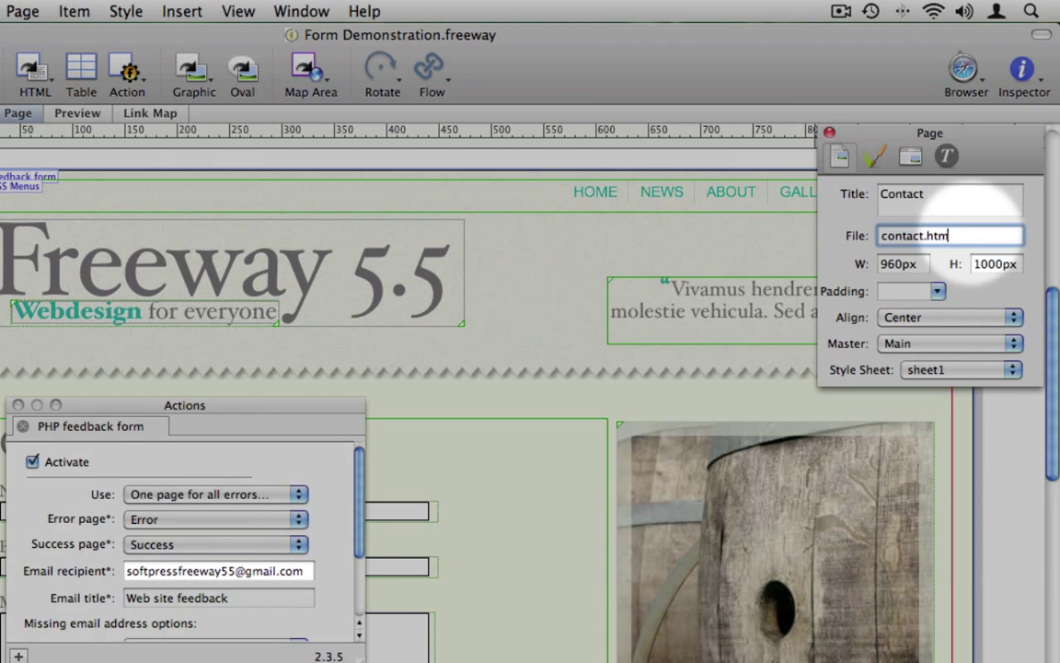
type("php")
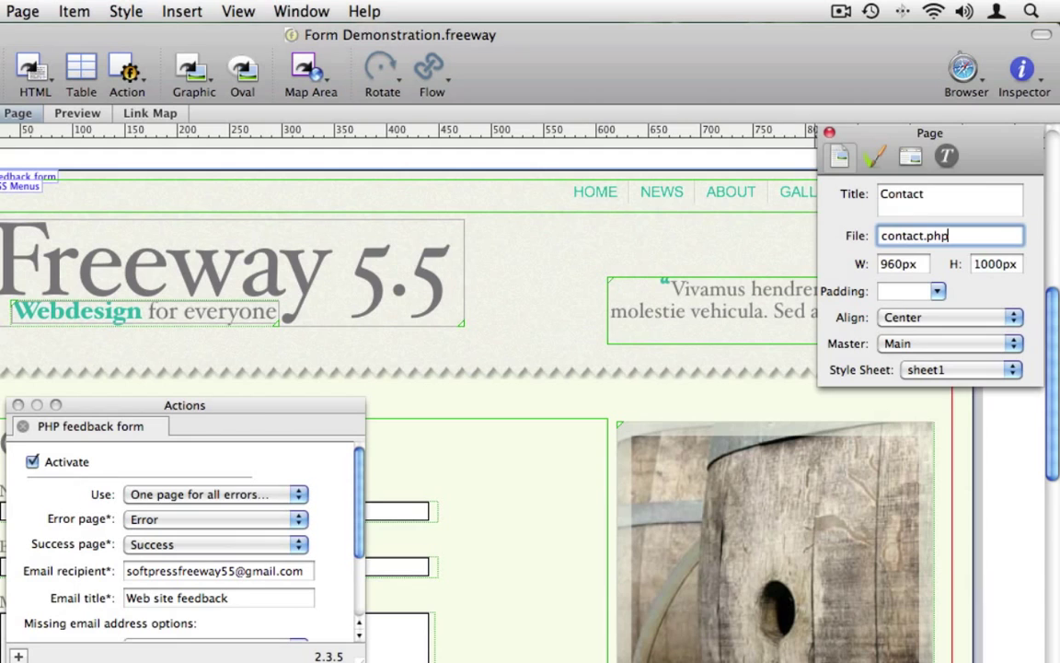
left_click(731, 387)
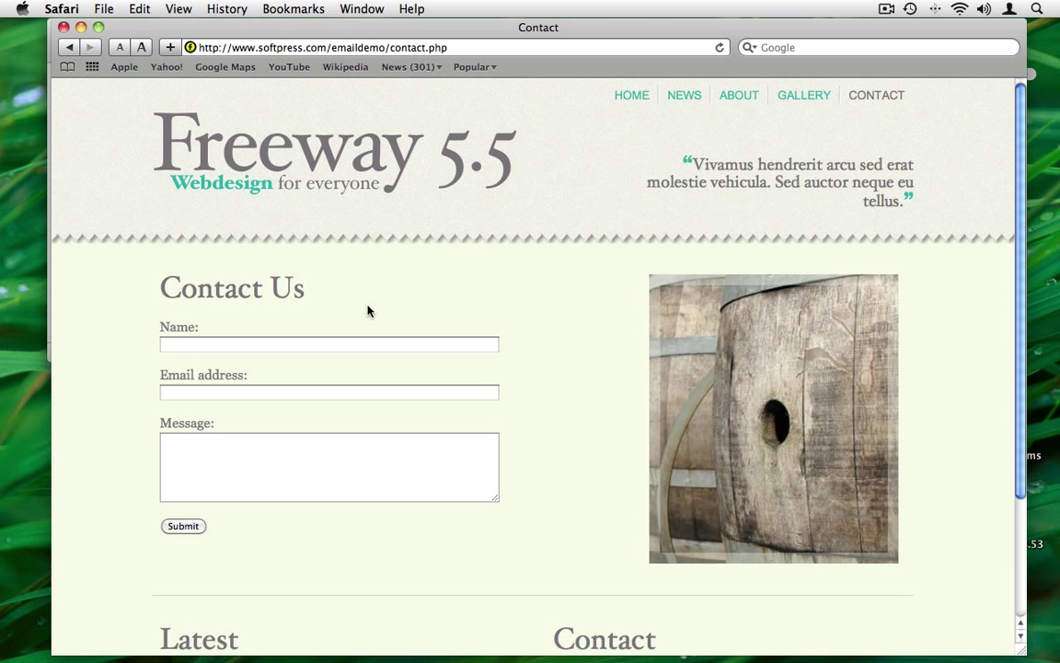
Enter the sender's name, email address and 'Here is a message from my web site.', then submit.
left_click(417, 343)
type("Paul")
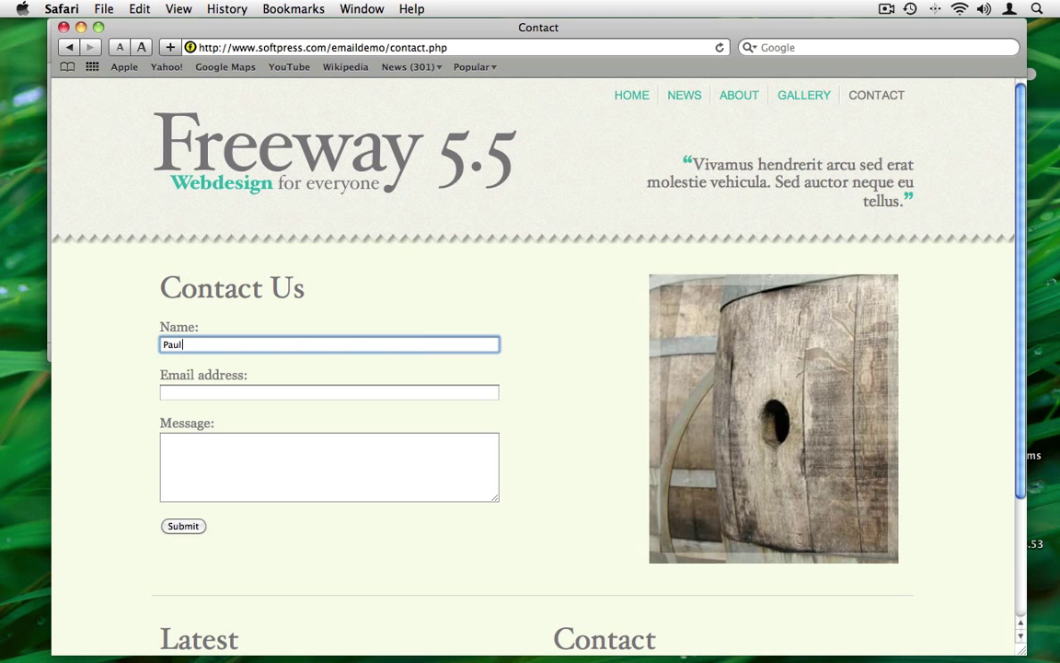
left_click(407, 398)
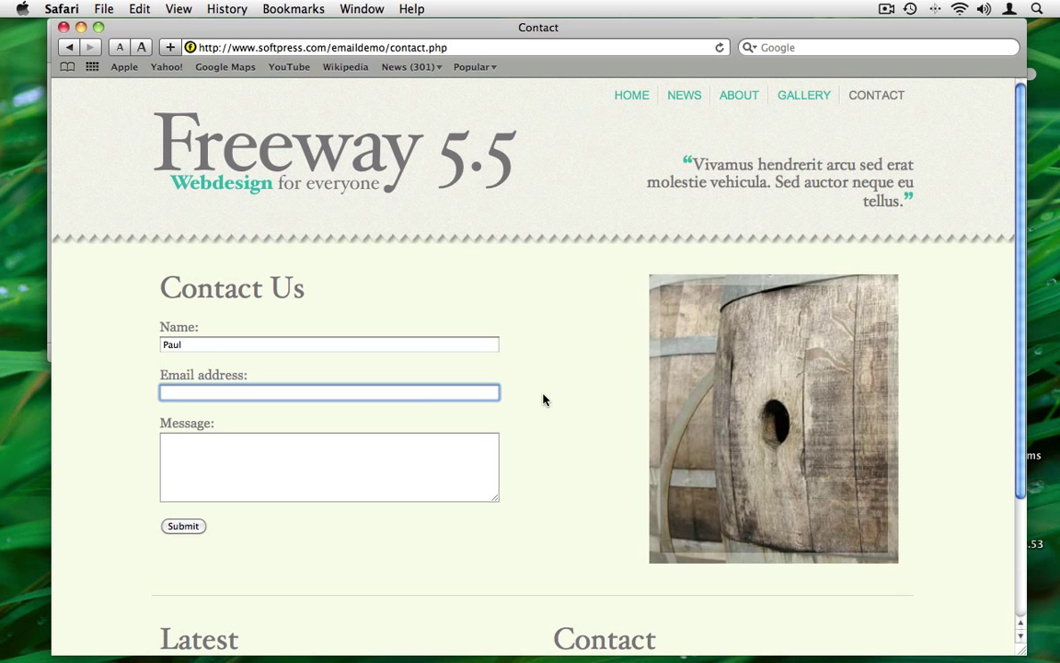
left_click(369, 471)
type("Here ")
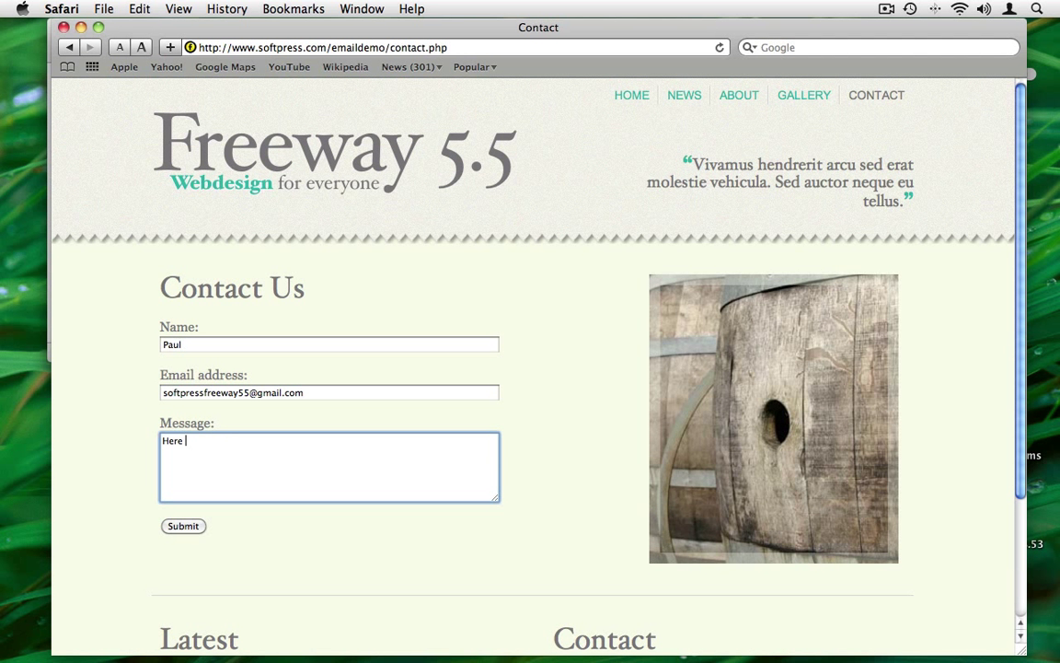
type("is a message from my web site.")
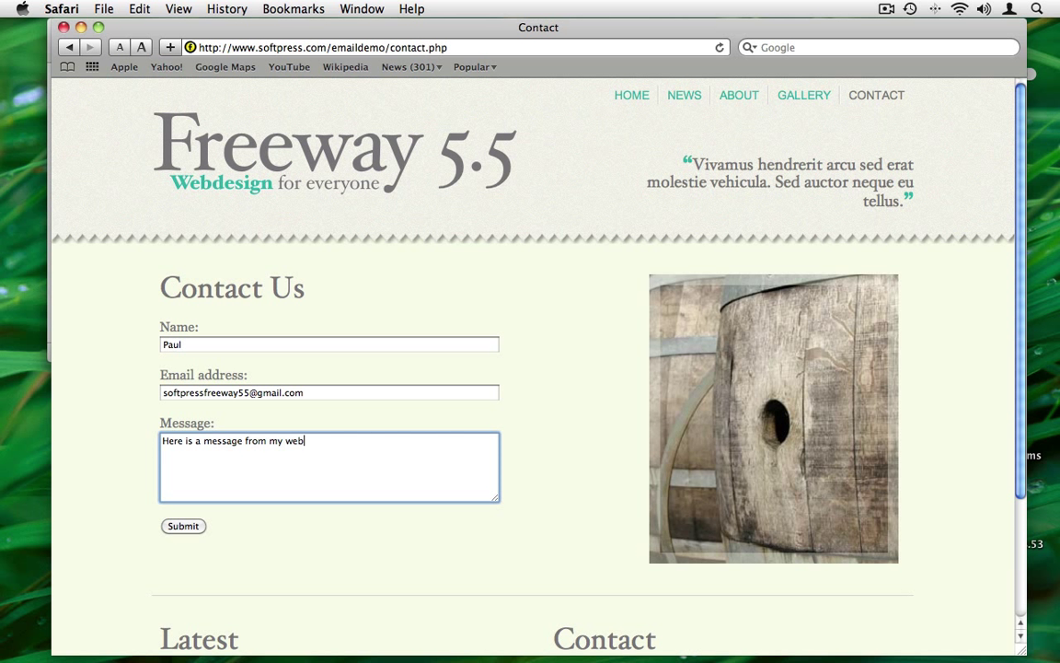
left_click(185, 525)
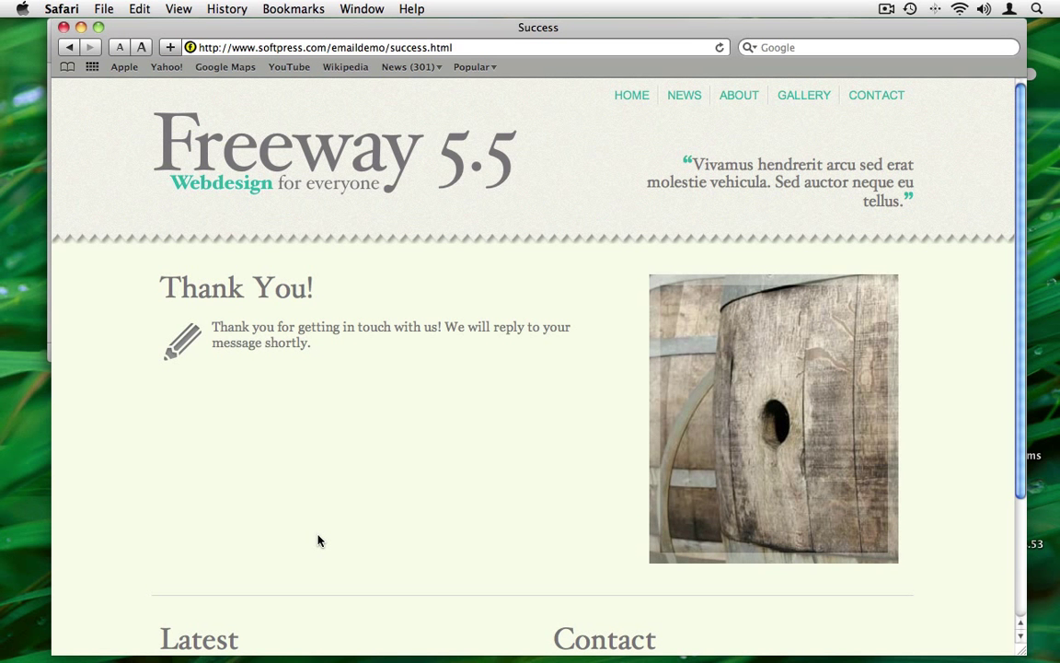
Switch to Mail and open the 'Web site feedback' message in the Inbox.
key("super+Tab")
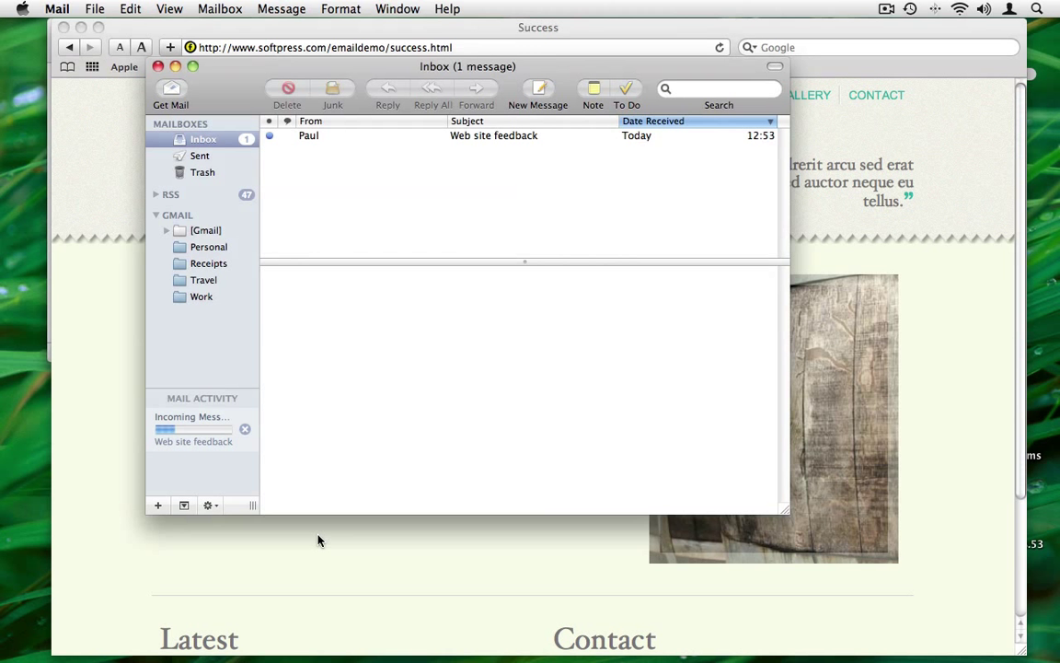
left_click(477, 137)
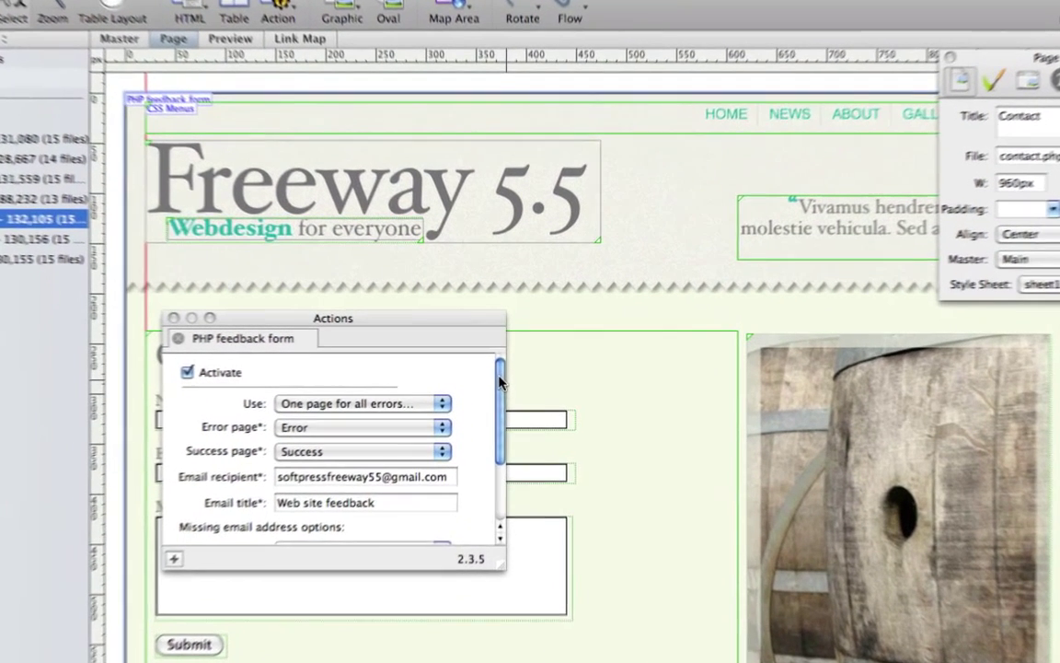
Try 'A specific e-mail address' for missing senders, then revert to noreply@[domain].
scroll(498, 385, "down", 5)
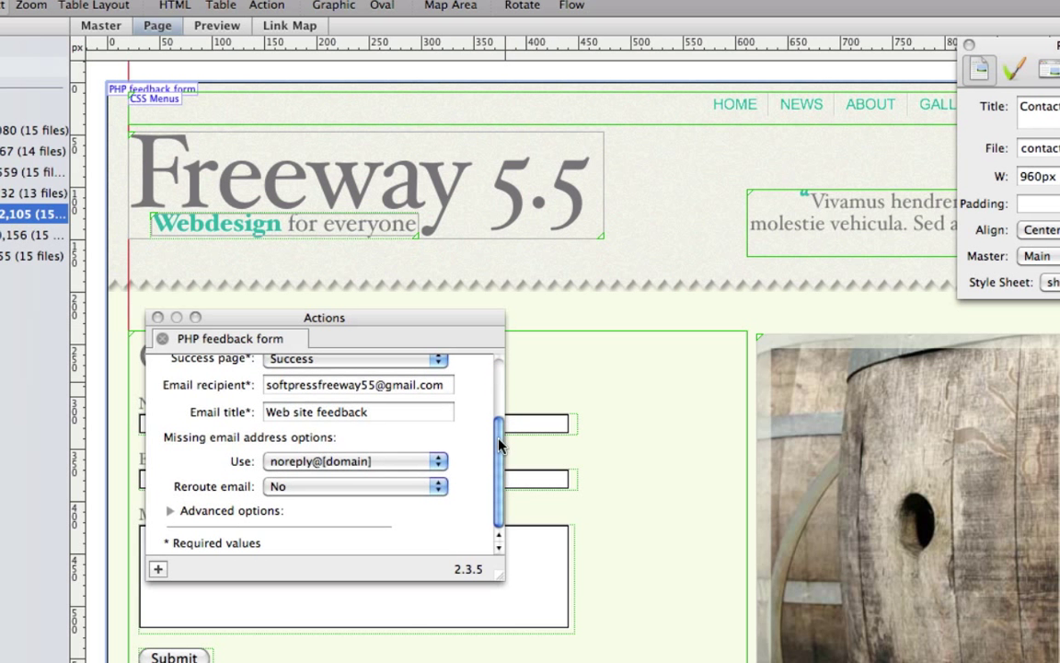
left_click(409, 467)
left_click(409, 480)
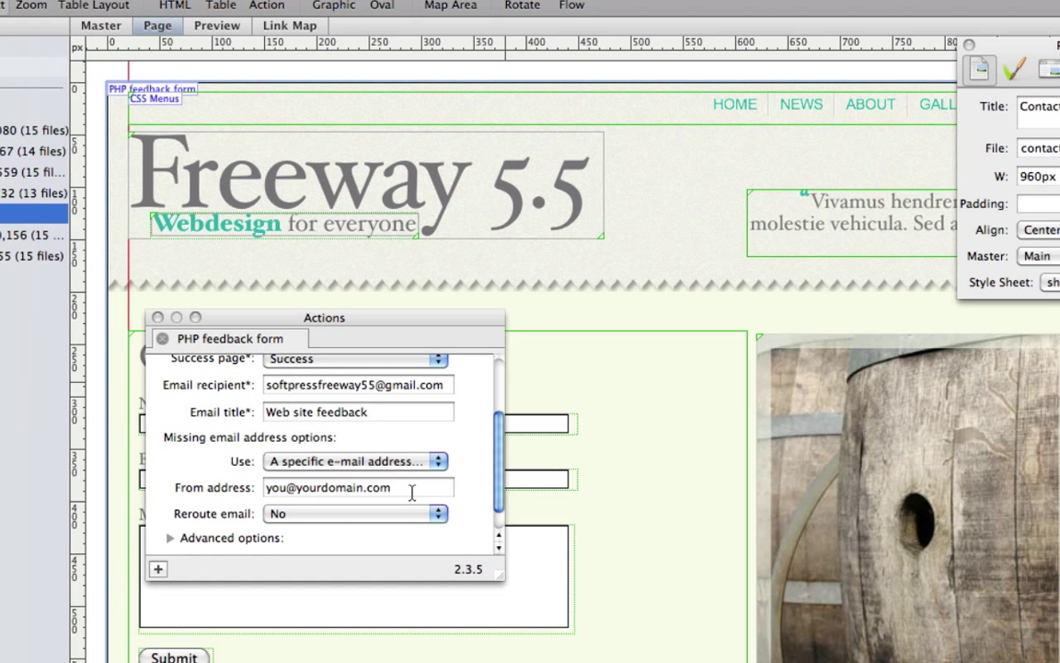
left_click(409, 468)
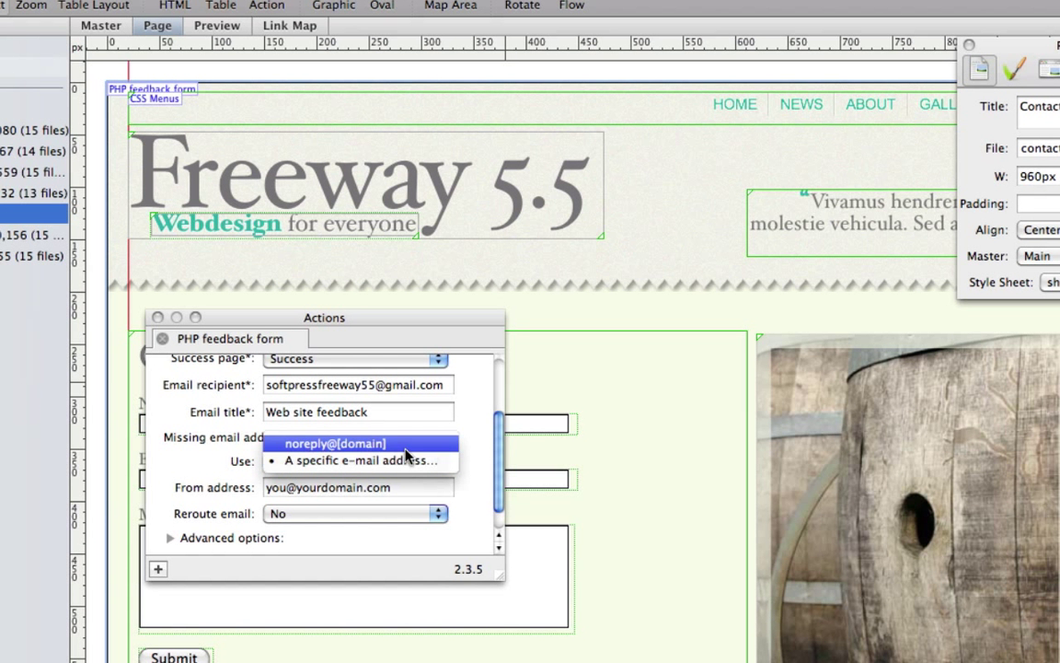
left_click(406, 456)
left_click(406, 460)
left_click(386, 442)
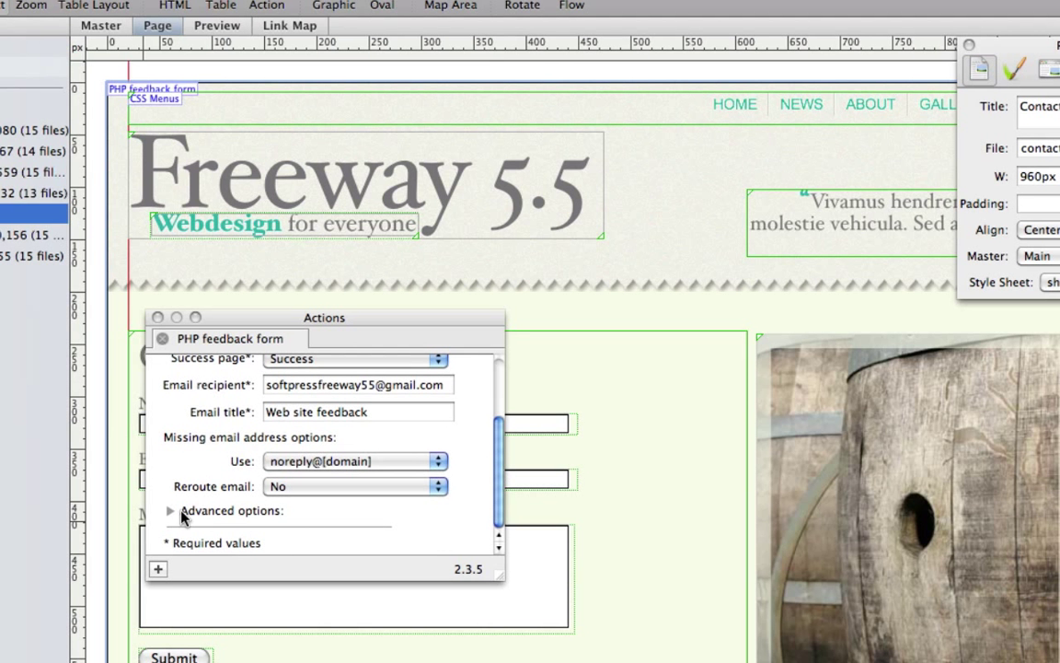
left_click(167, 512)
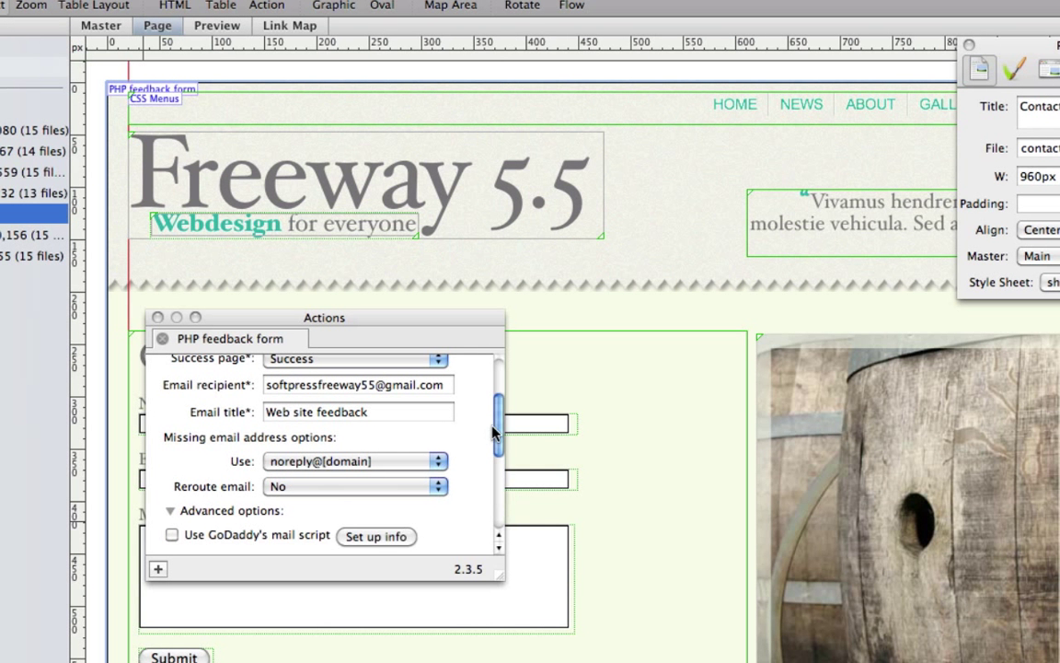
left_click_drag(497, 422, 497, 484)
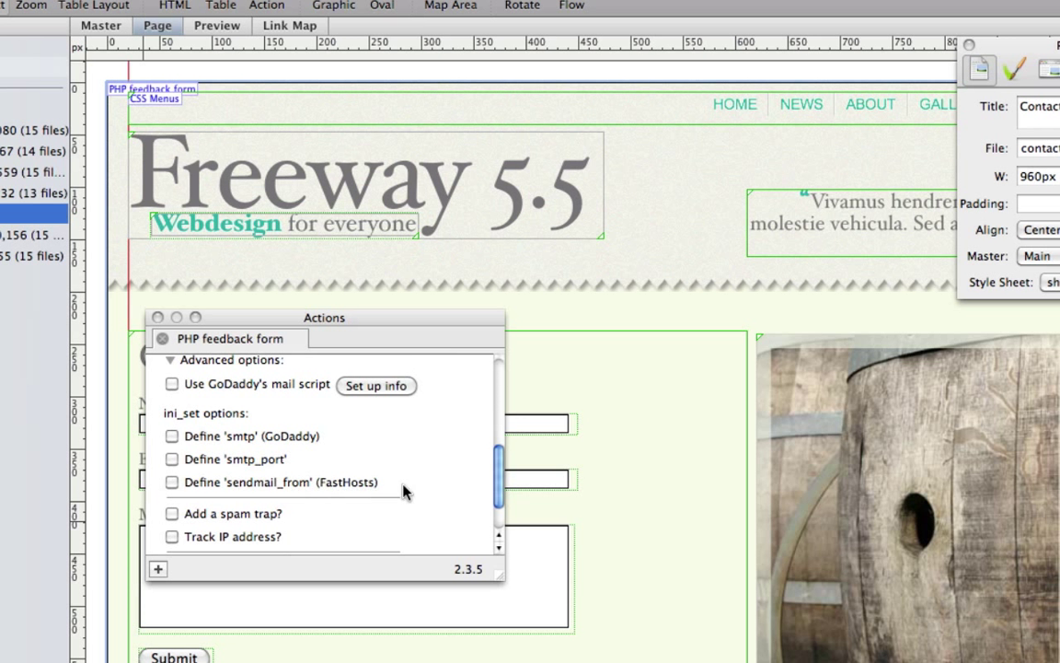
scroll(497, 487, "down", 3)
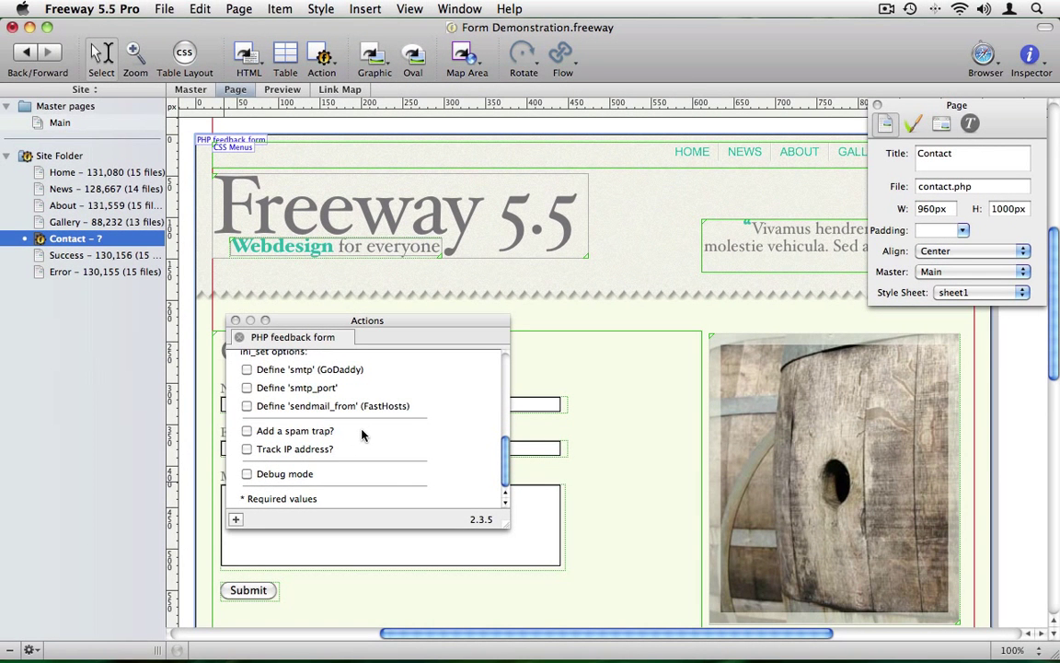
scroll(362, 435, "up", 10)
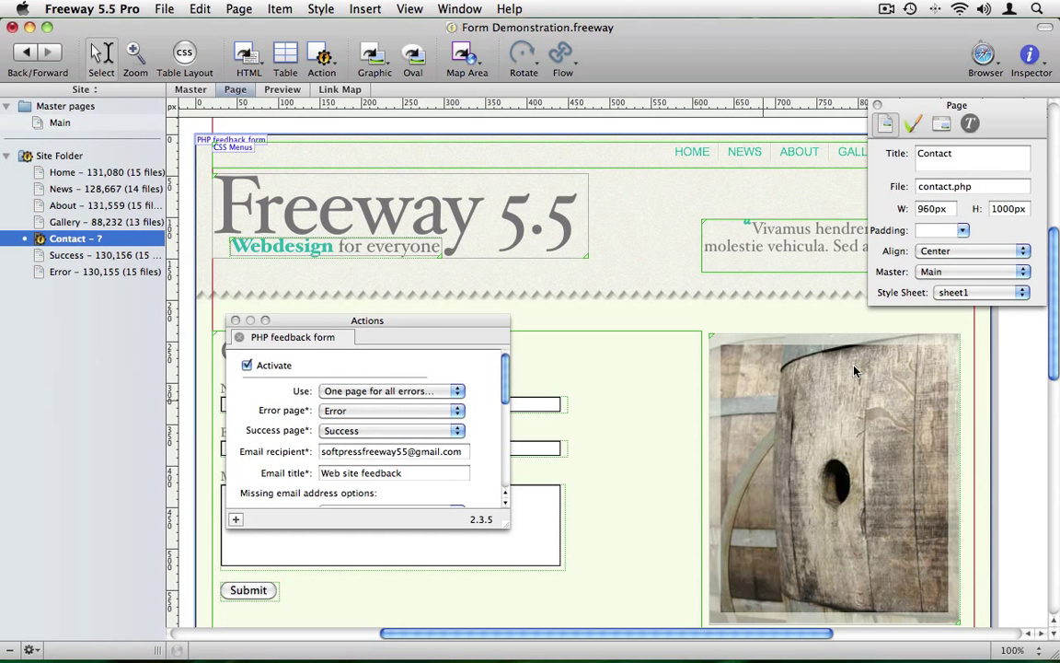